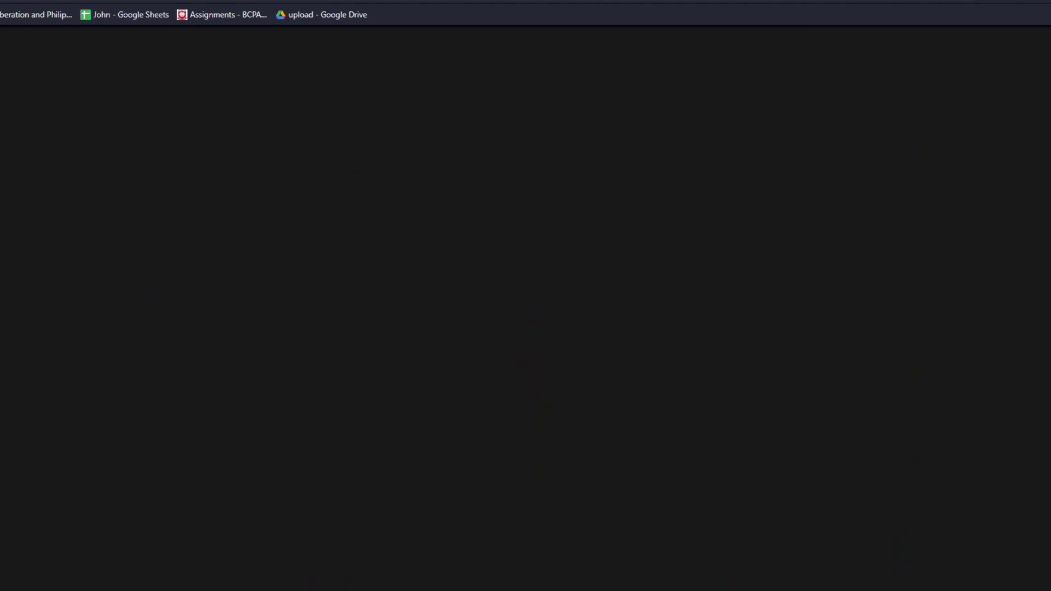
# Look through the Ideogram gallery and the generated "Space Ninja: Silent Orbits" t-shirt designs, closing the enlarged astronaut design
pyautogui.scroll(-8, 1000, 283)
pyautogui.scroll(-12, 1001, 283)
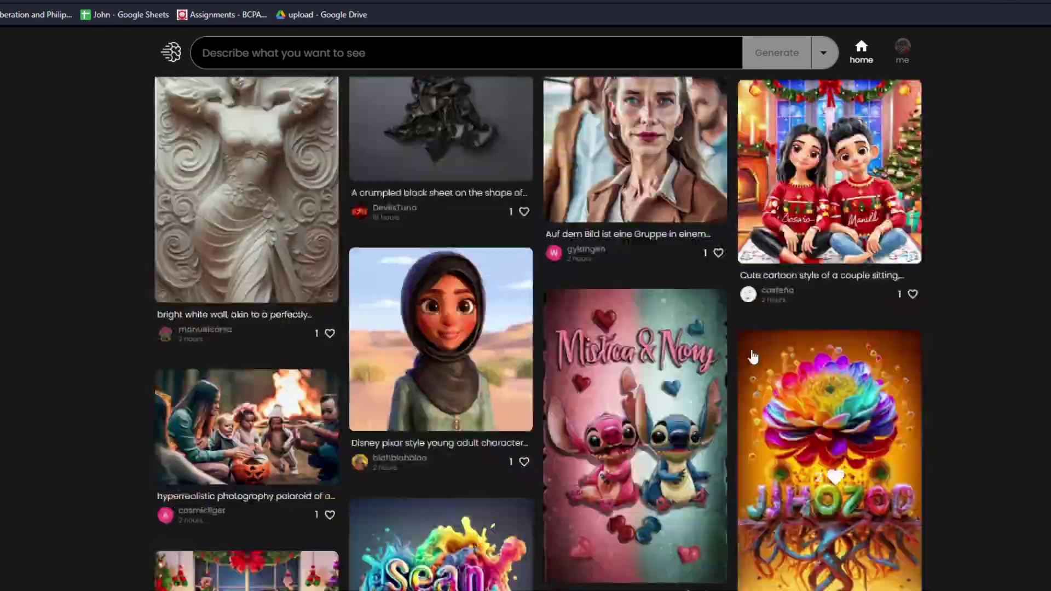
pyautogui.scroll(8, 529, 459)
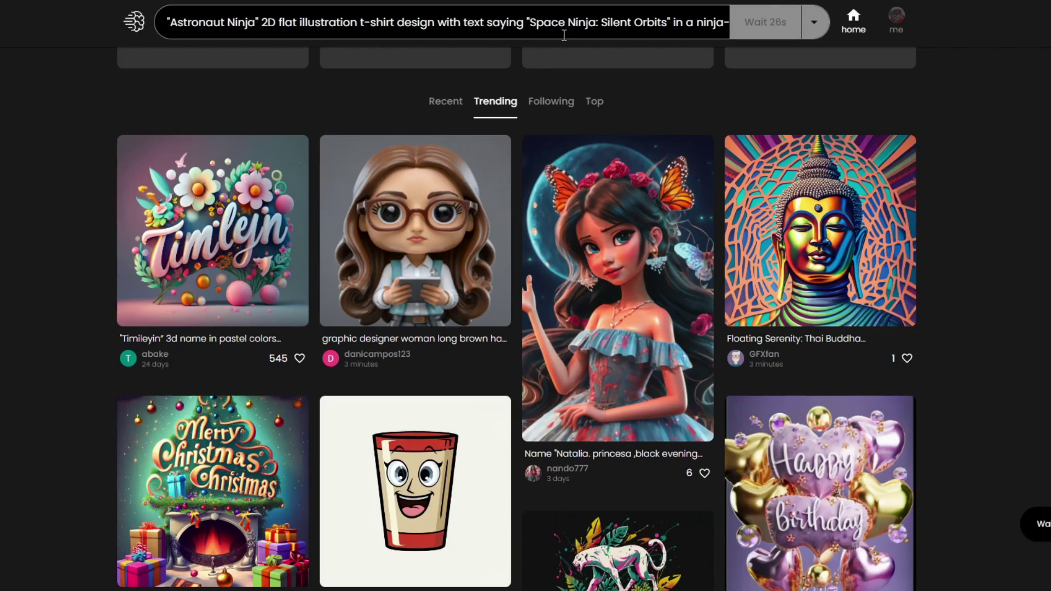
pyautogui.scroll(4, 412, 217)
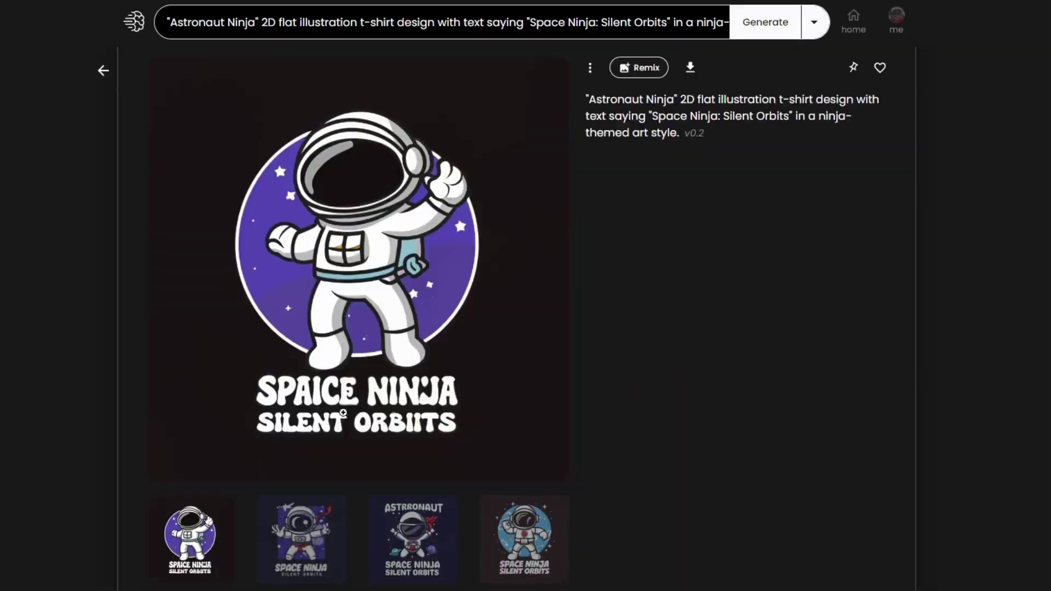
pyautogui.click(101, 68)
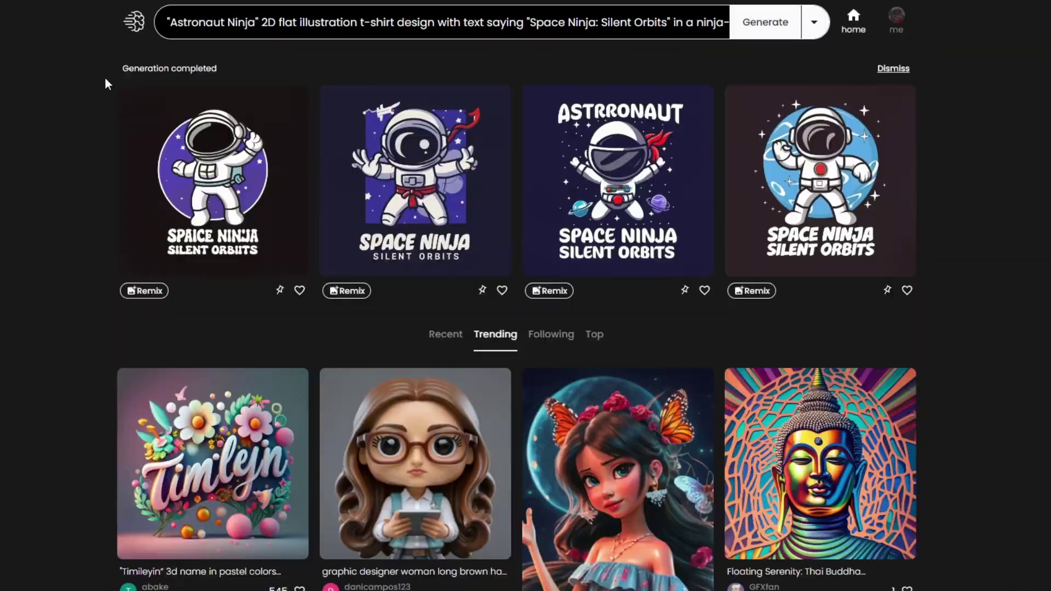
# Read the team, funding and hiring sections of the Ideogram AI announcement
pyautogui.scroll(-8, 106, 82)
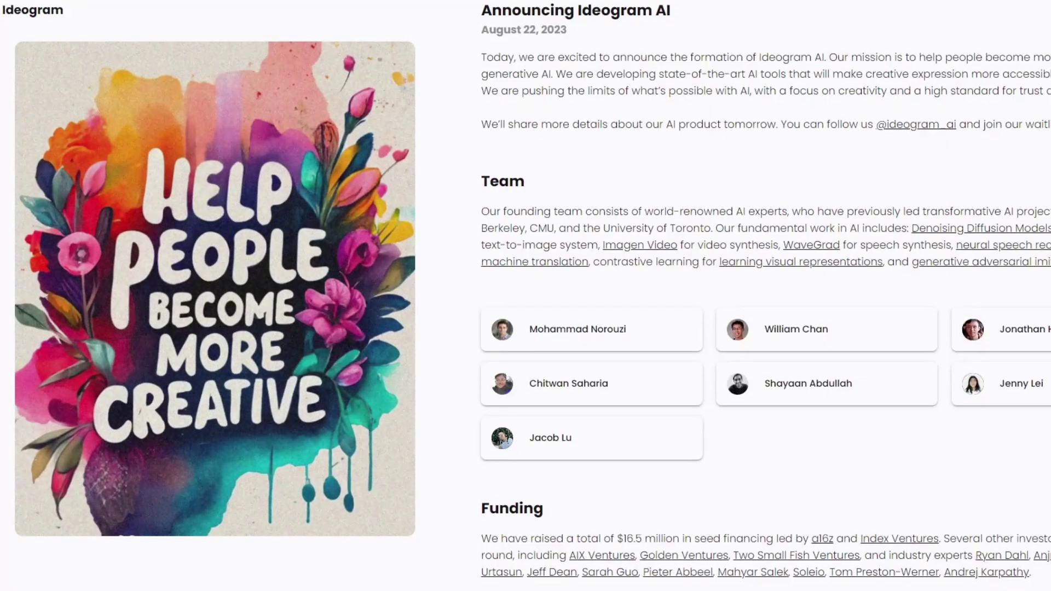
pyautogui.scroll(-3, 765, 295)
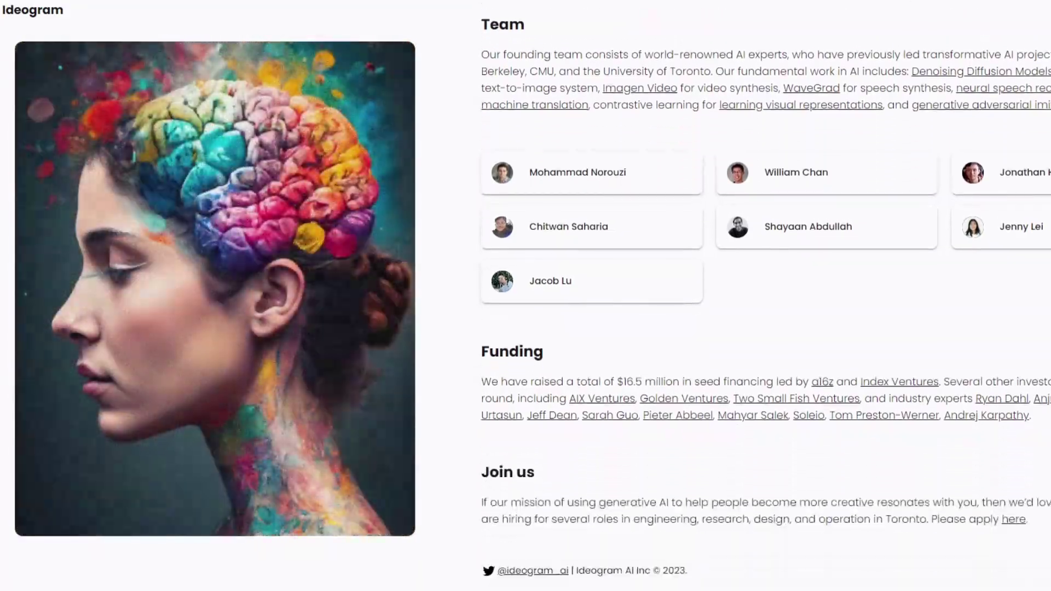
pyautogui.scroll(3, 765, 296)
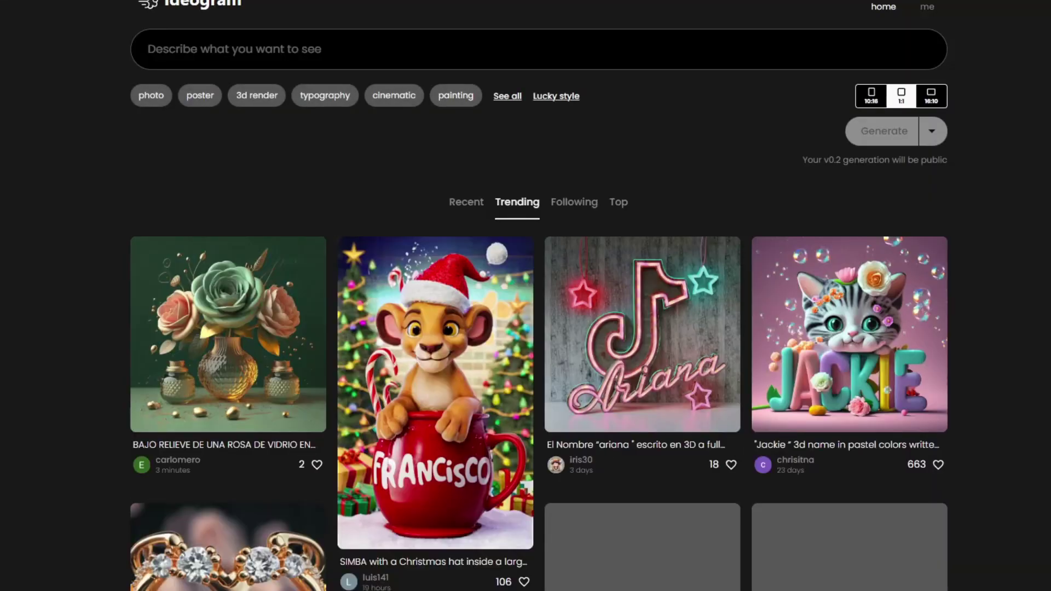
# Open the parrot with magnolias image from the Trending gallery and examine more images by the same creator
pyautogui.scroll(-3, 1003, 239)
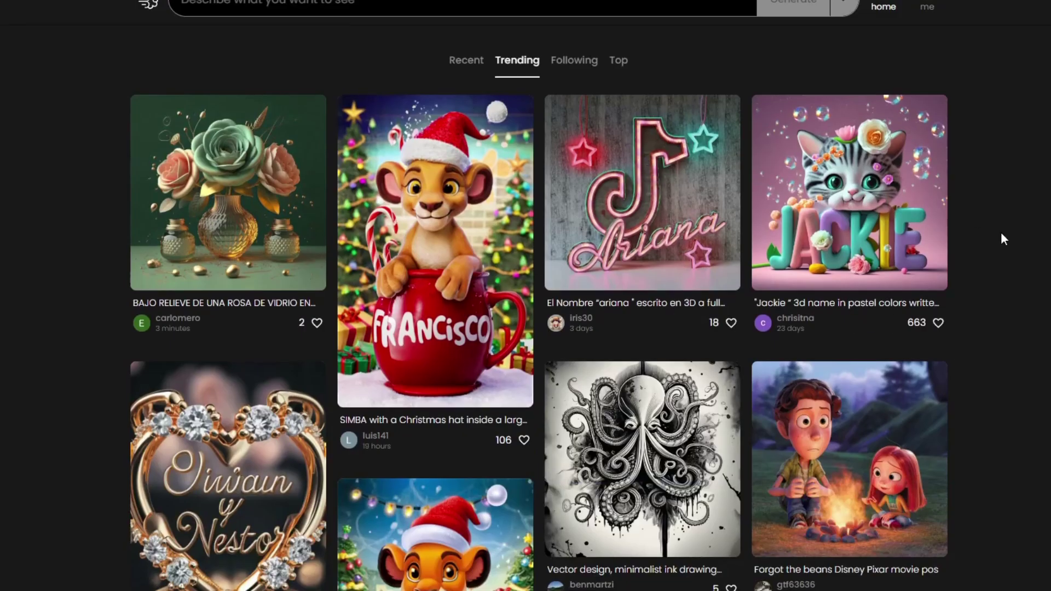
pyautogui.middleClick(1021, 260)
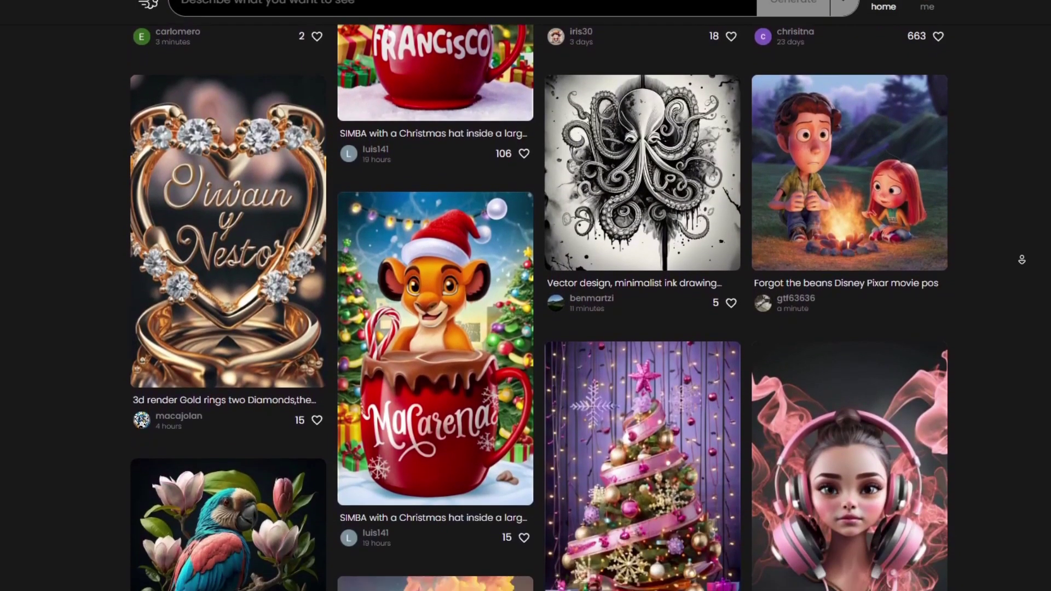
pyautogui.click(256, 314)
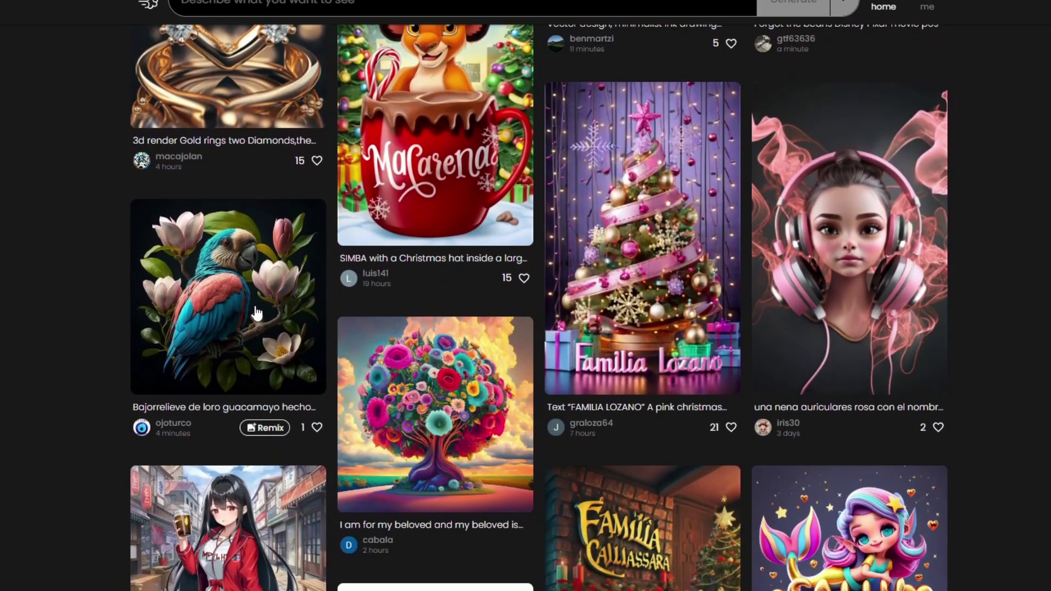
pyautogui.click(256, 313)
pyautogui.scroll(-15, 471, 396)
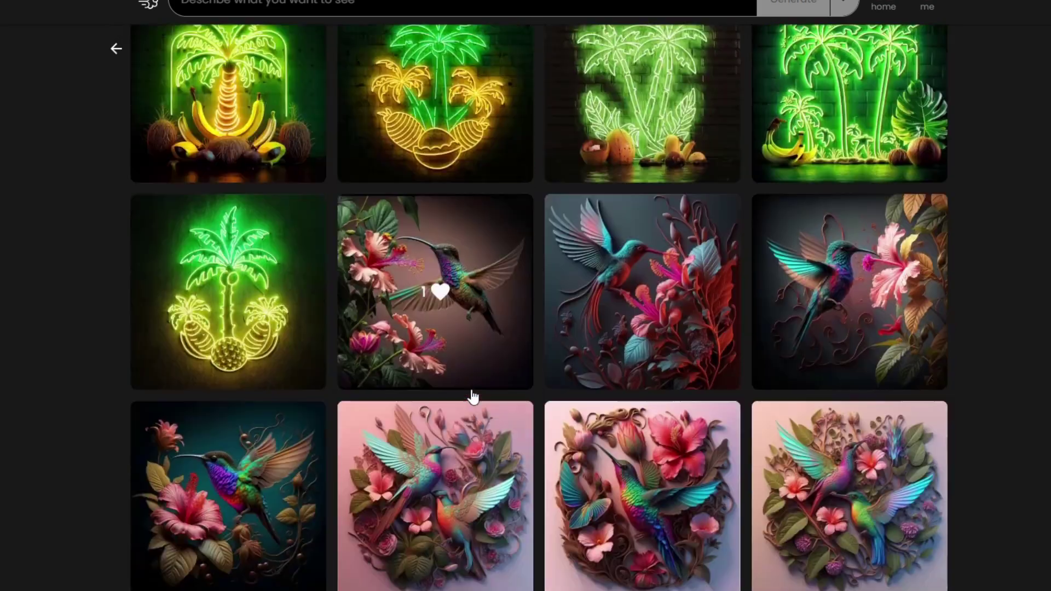
pyautogui.scroll(2, 473, 396)
pyautogui.scroll(-15, 466, 383)
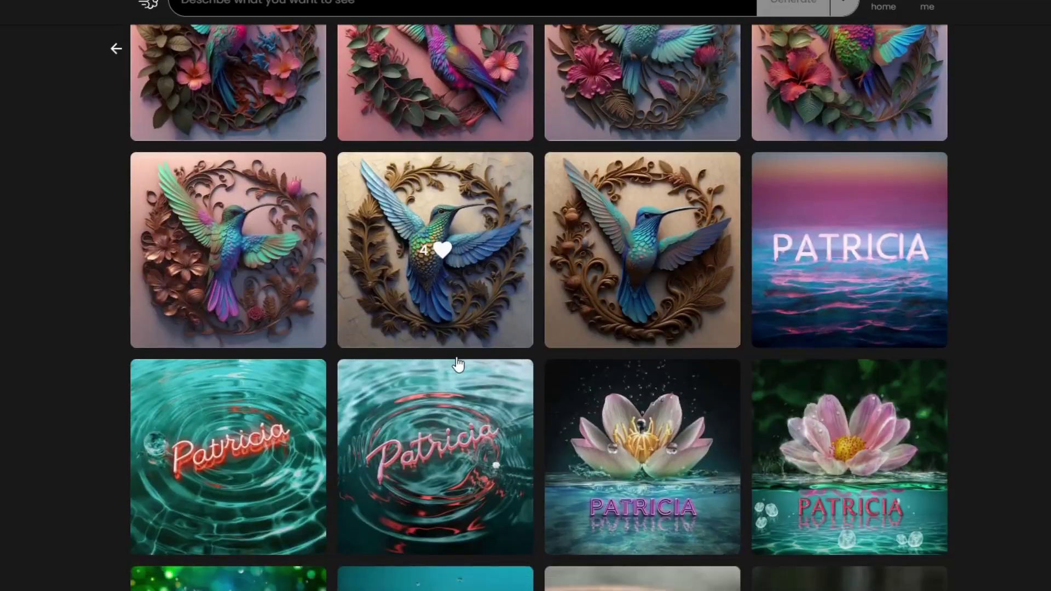
pyautogui.scroll(-3, 458, 365)
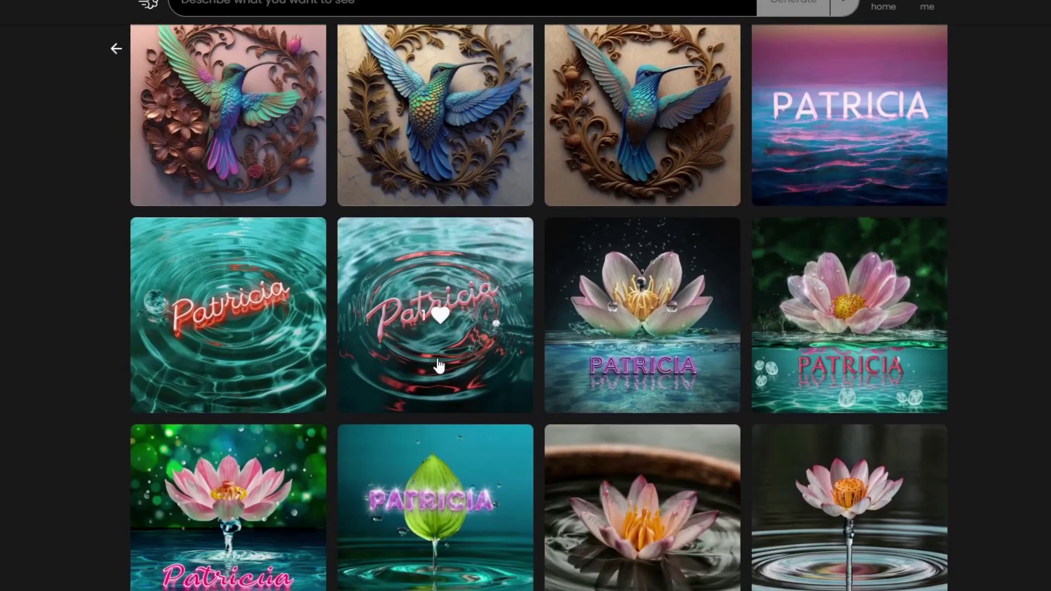
# Open the red lettering on rippling water image and browse further through its creator's images
pyautogui.click(256, 378)
pyautogui.scroll(-8, 777, 476)
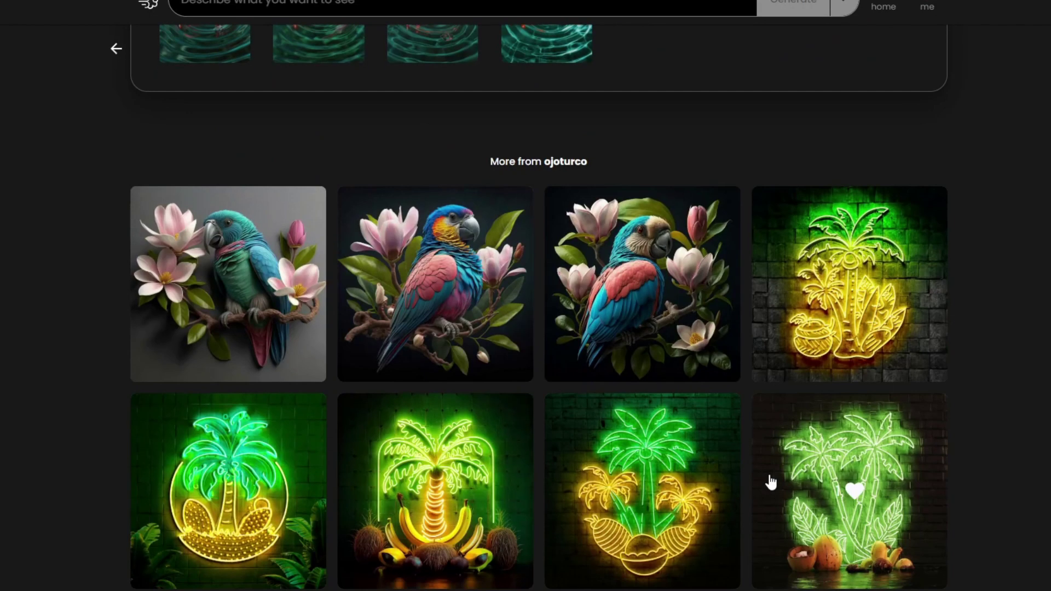
pyautogui.scroll(-20, 770, 482)
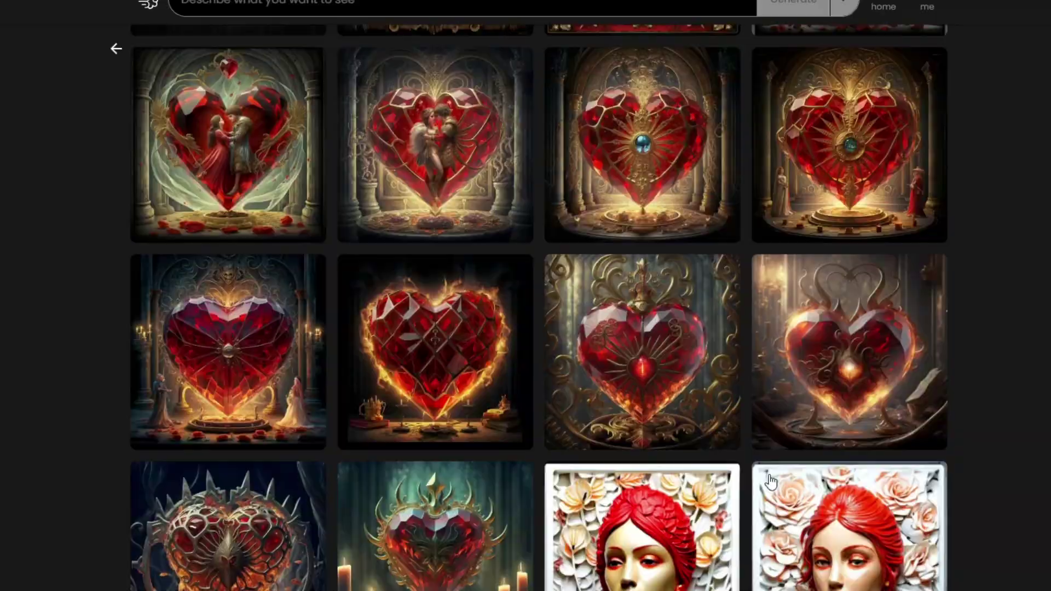
pyautogui.scroll(-20, 770, 481)
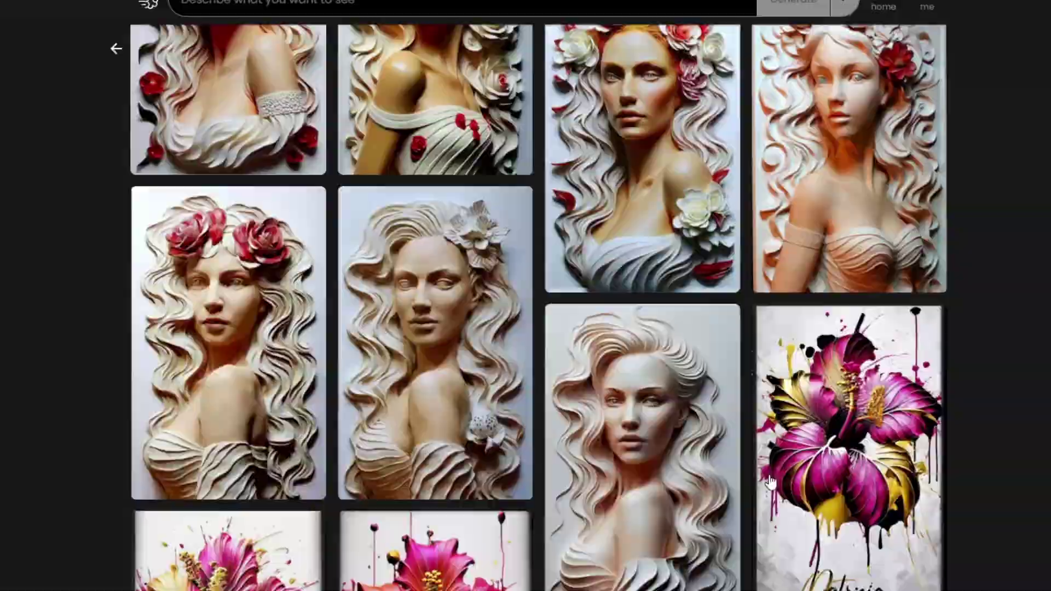
pyautogui.scroll(-20, 770, 482)
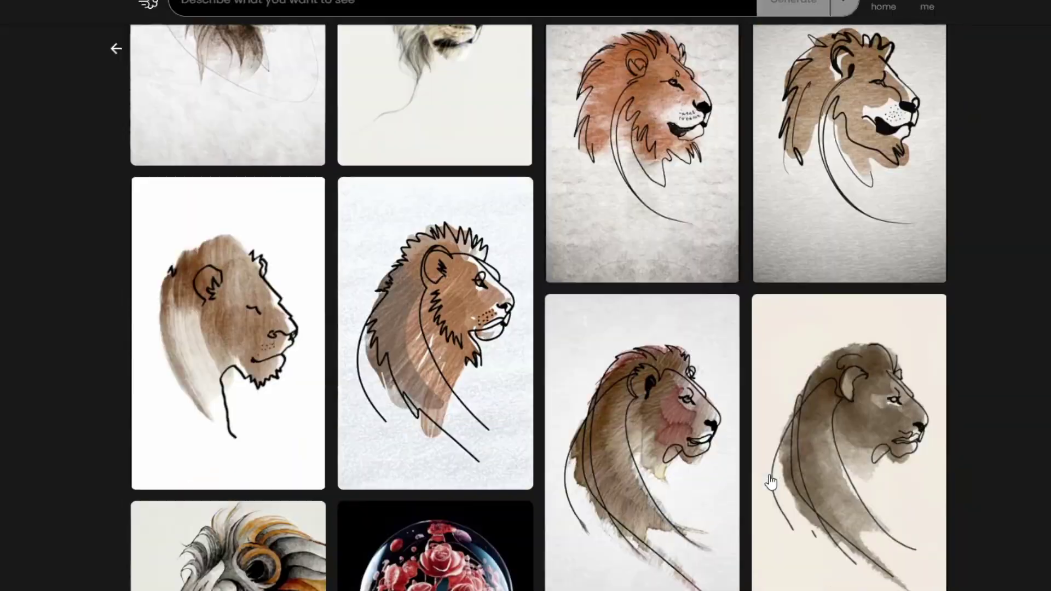
pyautogui.scroll(-20, 770, 482)
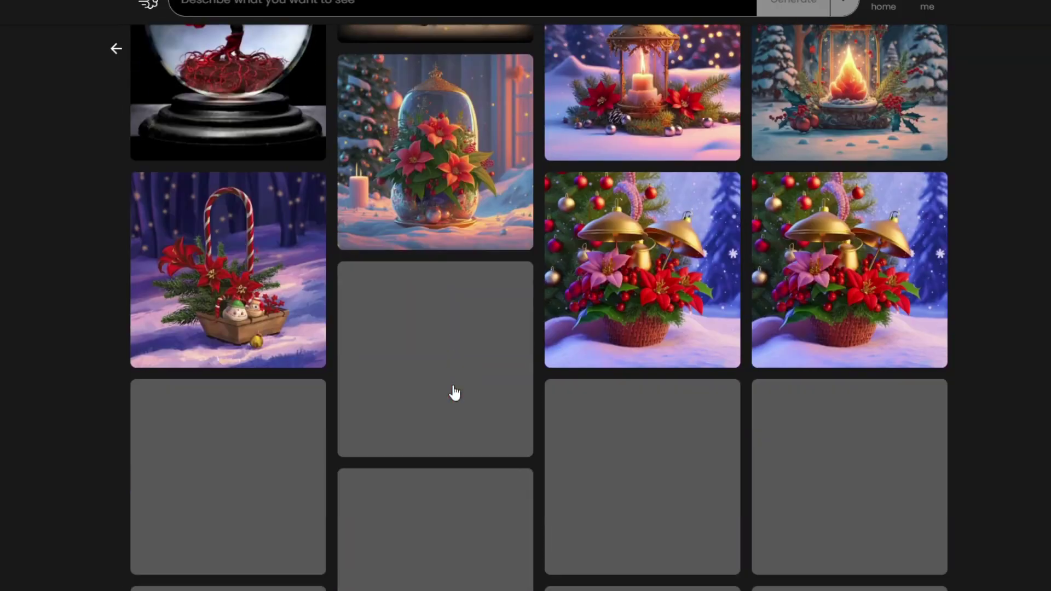
pyautogui.scroll(-20, 455, 393)
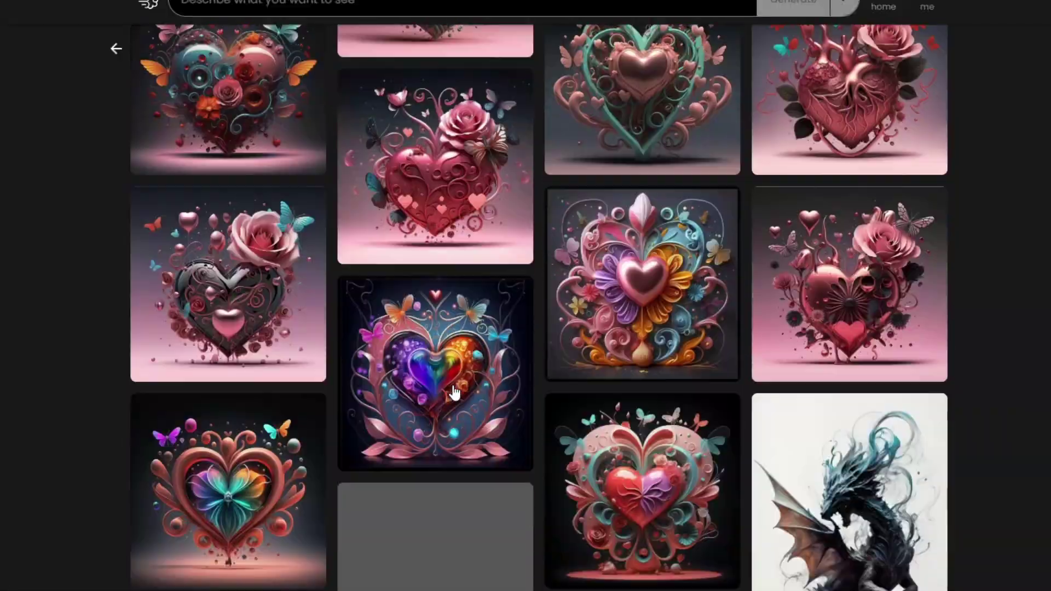
pyautogui.scroll(-10, 454, 393)
pyautogui.scroll(3, 586, 377)
# Open the gothic winged dragon image, examine its prompt and variations, and open the parent image it was remixed from
pyautogui.click(587, 376)
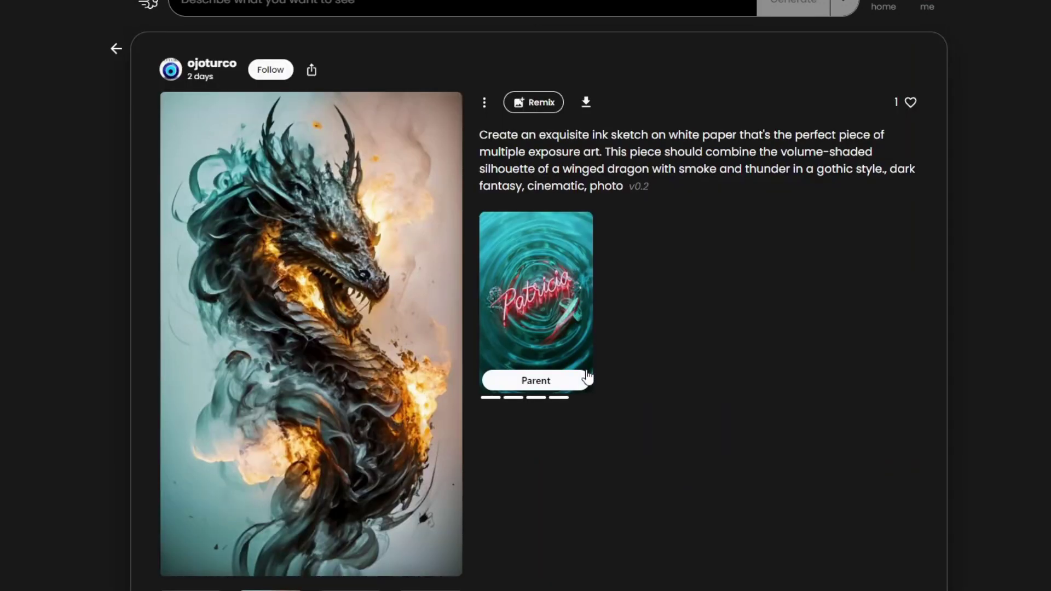
pyautogui.scroll(-4, 587, 394)
pyautogui.scroll(3, 589, 417)
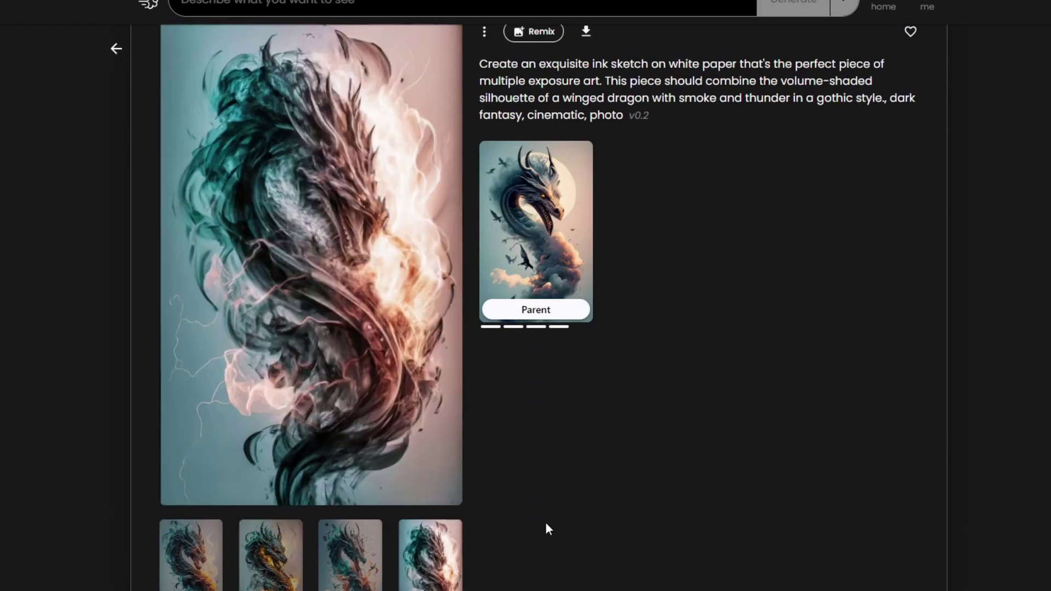
pyautogui.scroll(2, 546, 524)
pyautogui.click(554, 311)
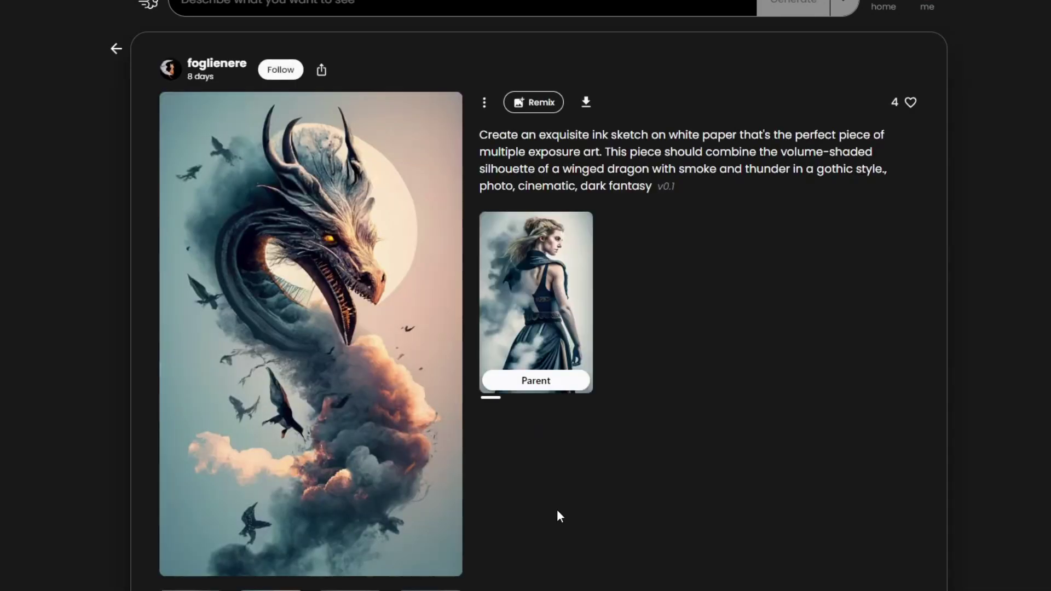
pyautogui.scroll(-1, 558, 511)
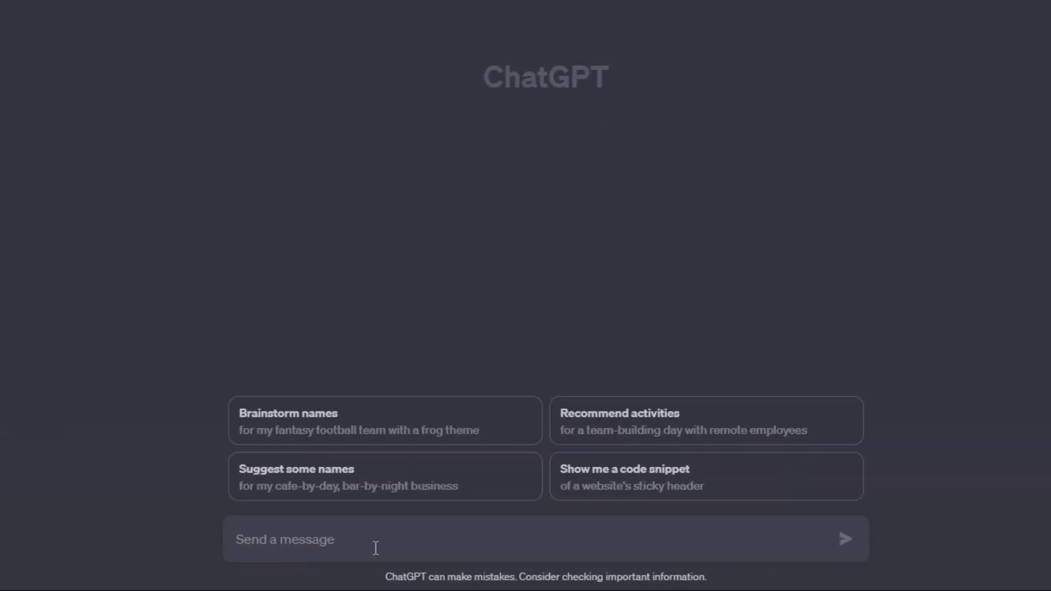
# In ChatGPT, submit the Ideogram formula "a t-shirt design with a white background saying "[Text]" in the style of [Style]", requesting a yes if understood
pyautogui.click(572, 529)
pyautogui.write('here is a formula for ideogram prompts: a t-shirt design with a white background saying "[Text]" in the style of [Style] - Please respond with yes if you understand this prompt structure for ideogram')
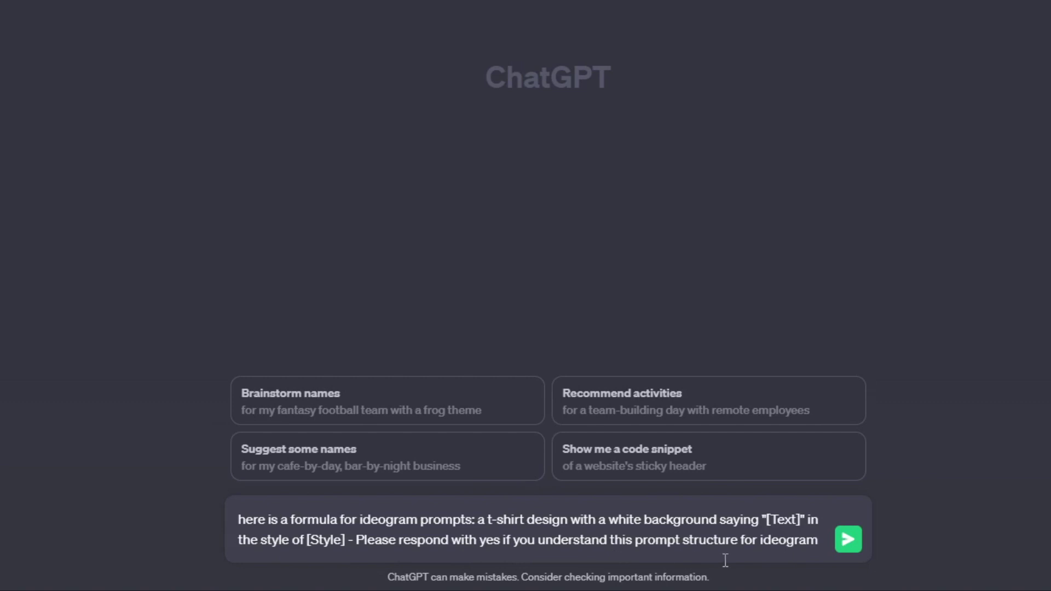
pyautogui.click(850, 541)
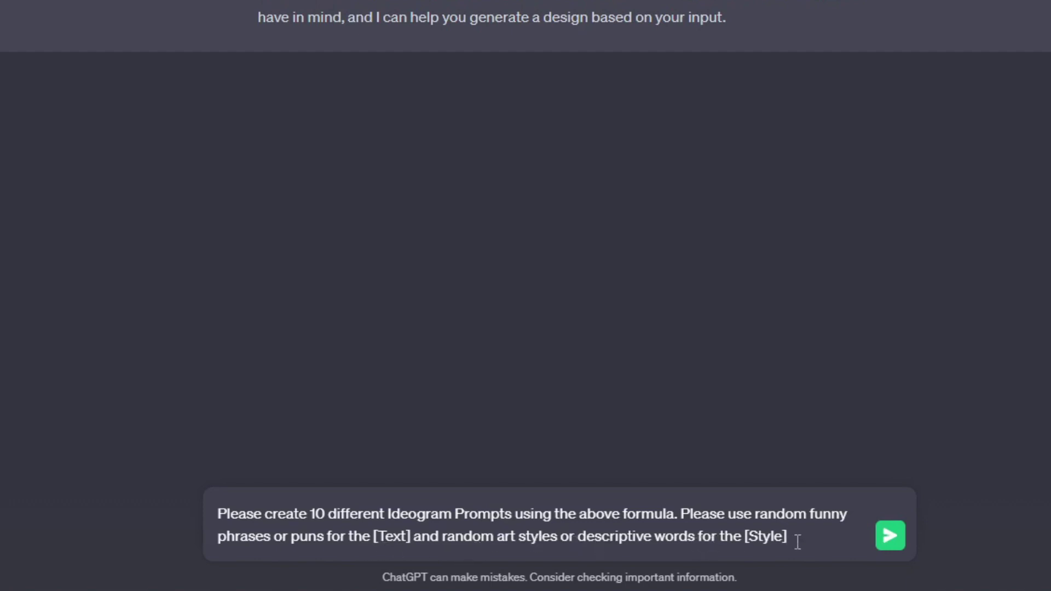
# Request 10 different Ideogram prompts using random funny phrases or puns for [Text] and random art styles for [Style], and review the list
pyautogui.click(890, 536)
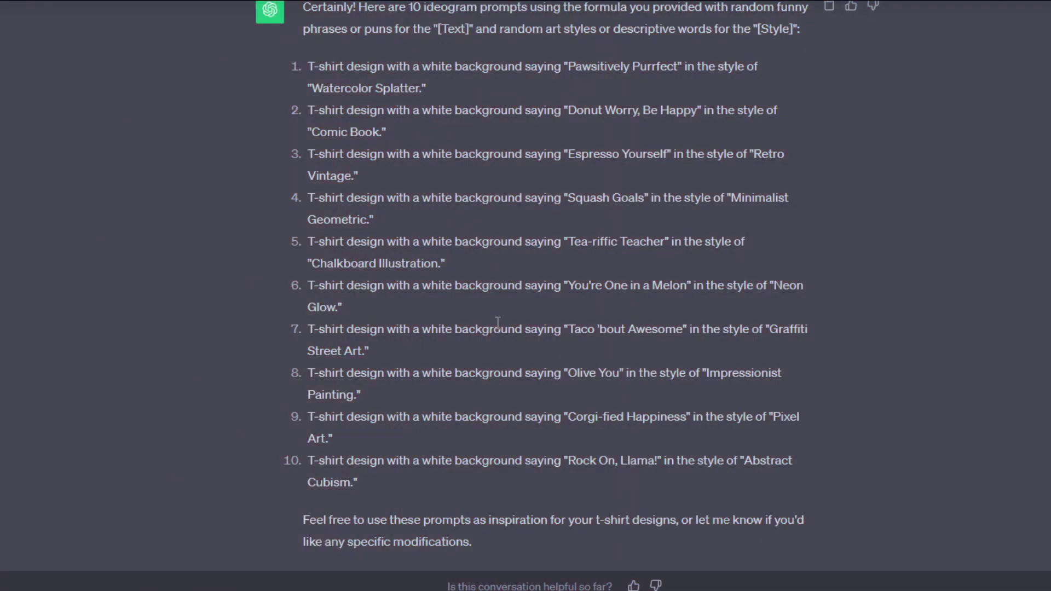
pyautogui.scroll(2, 497, 321)
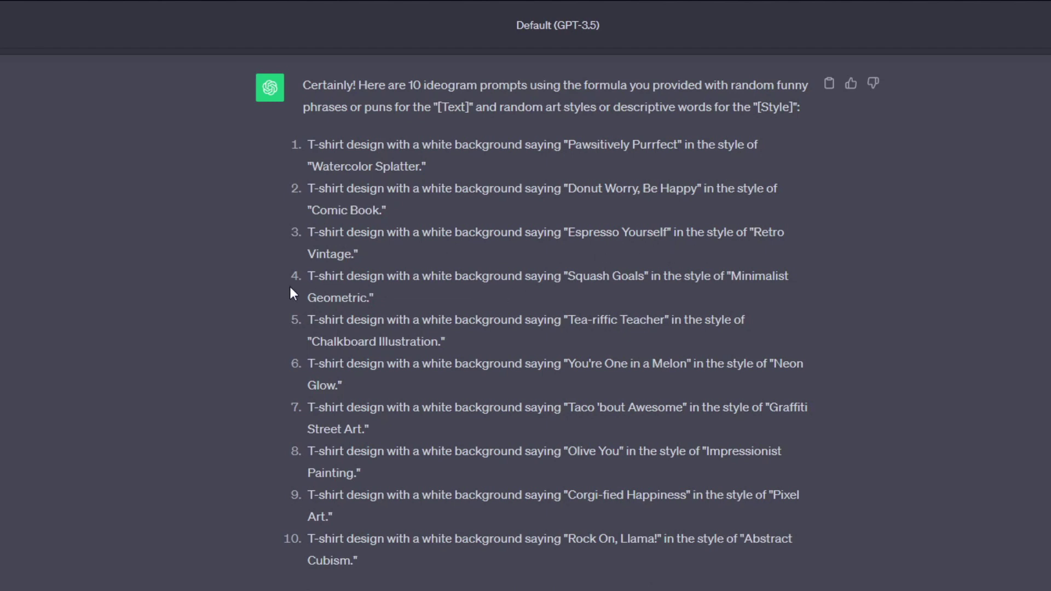
pyautogui.scroll(-2, 450, 443)
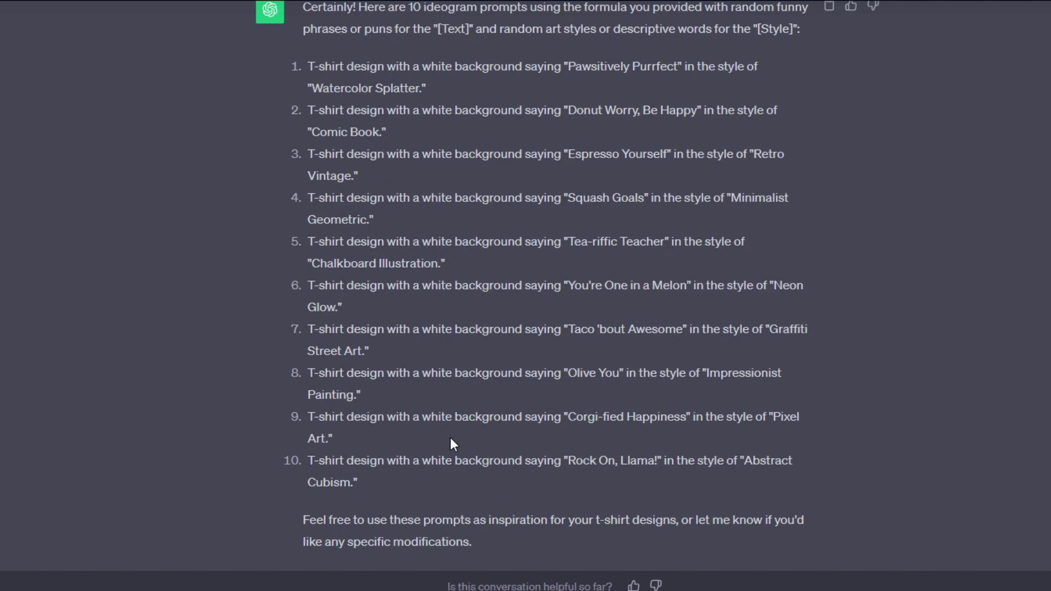
pyautogui.scroll(4, 450, 438)
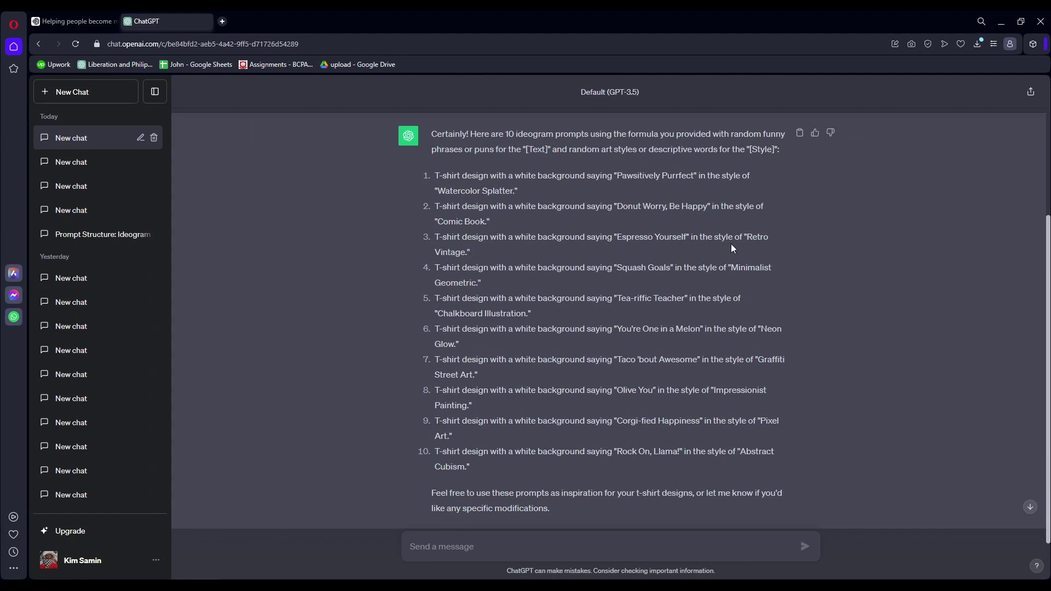
# Copy the third prompt, "Espresso Yourself" in the style of "Retro Vintage", and switch back to Ideogram
pyautogui.moveTo(436, 240); pyautogui.dragTo(473, 252)
pyautogui.hotkey('ctrl', 'c')
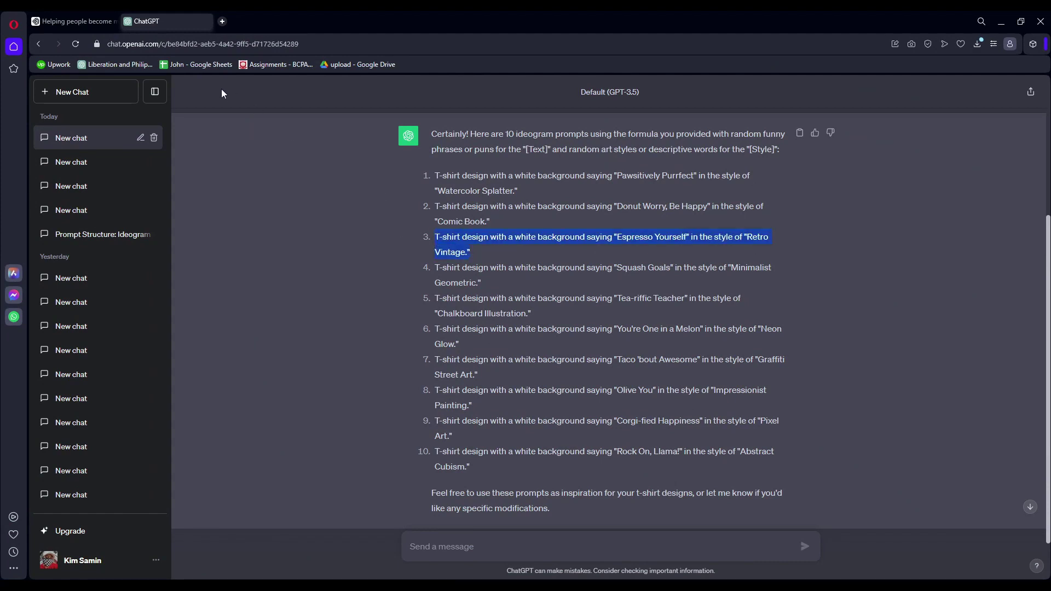
pyautogui.click(91, 22)
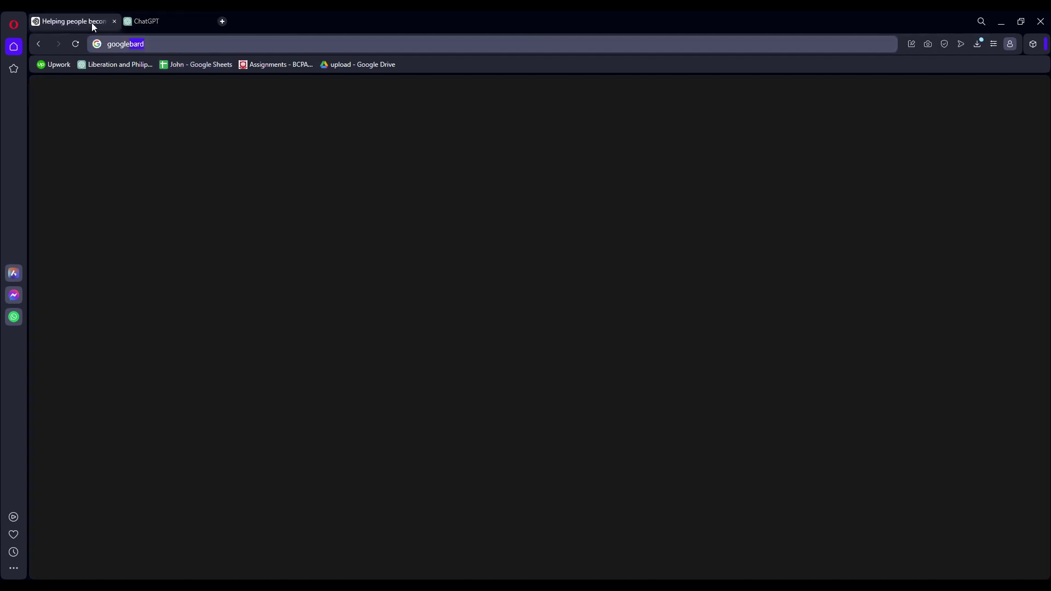
# Look over the images in Ideogram's Trending gallery
pyautogui.scroll(6, 555, 249)
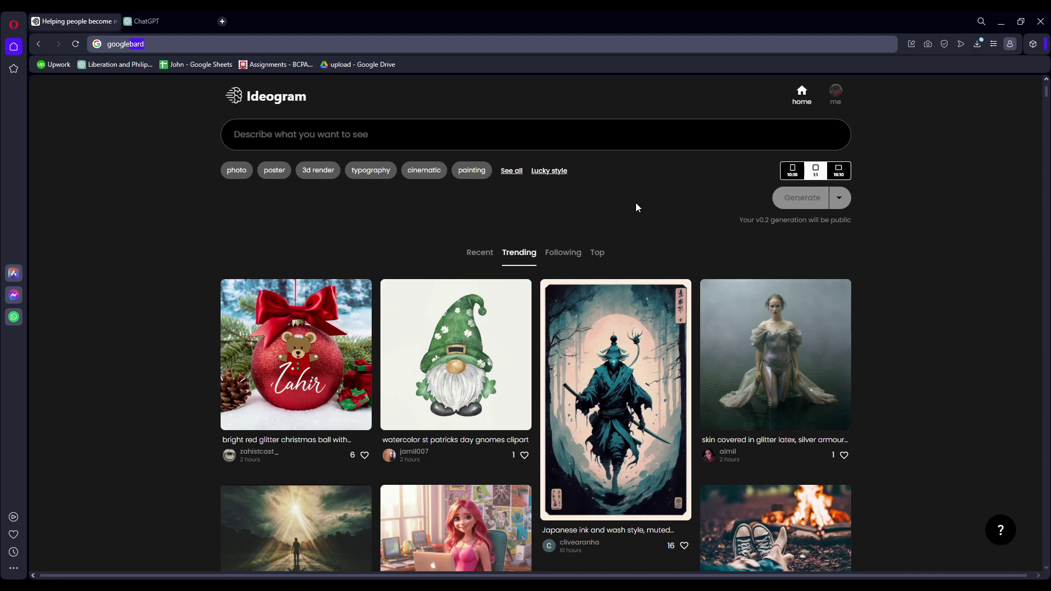
pyautogui.middleClick(913, 244)
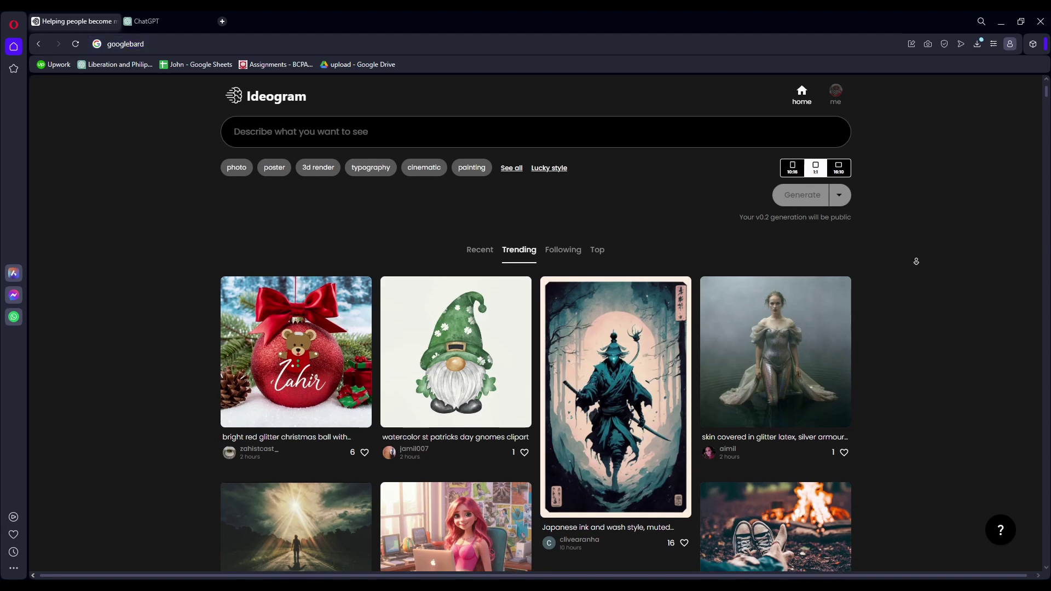
pyautogui.scroll(-8, 912, 283)
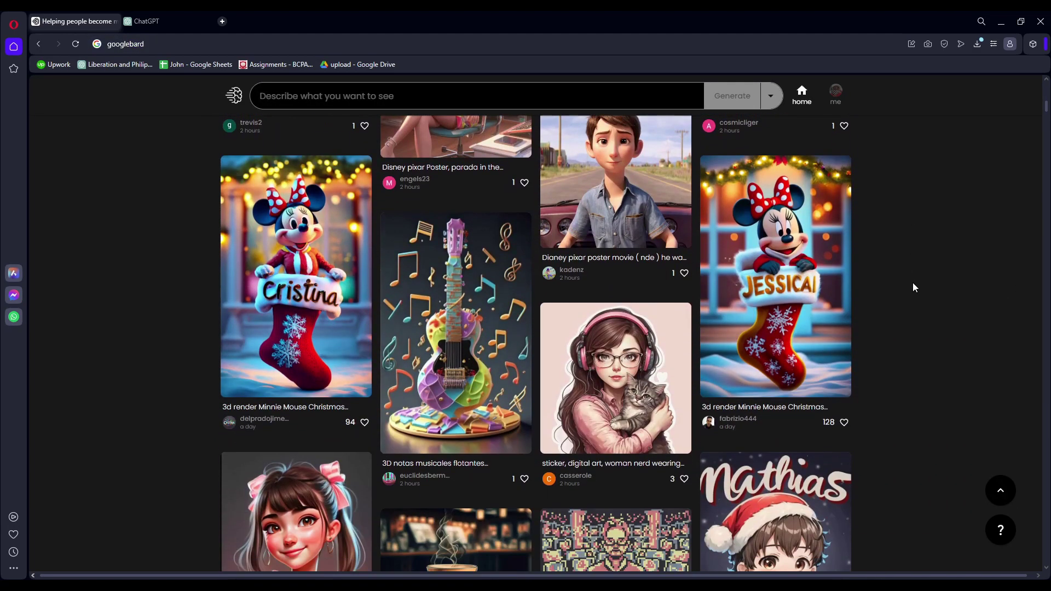
pyautogui.scroll(-5, 915, 281)
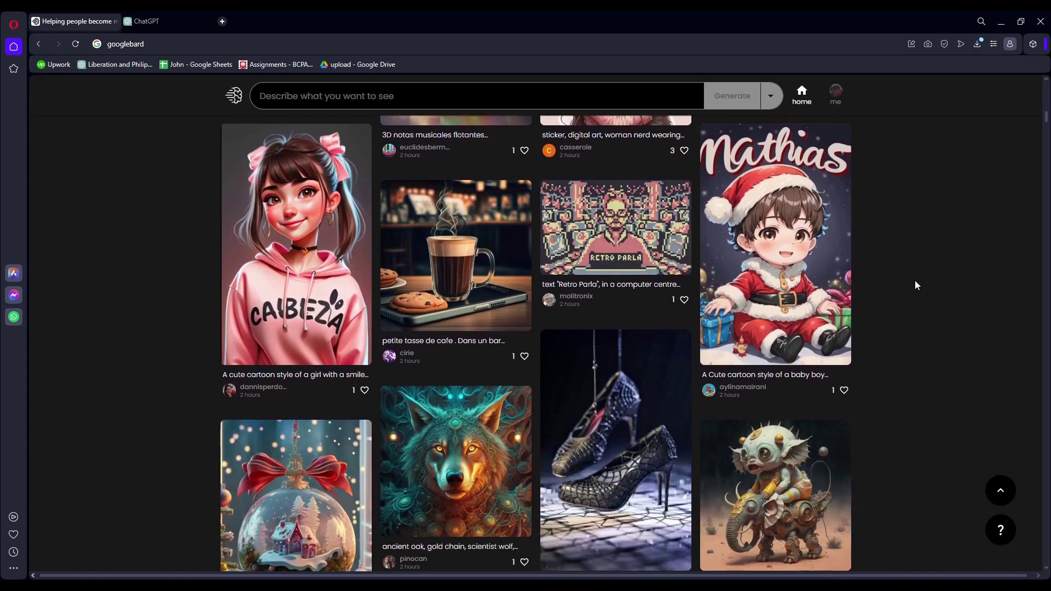
# Browse further down the Trending gallery to examine the designs containing text, and return to the prompt box
pyautogui.scroll(-5, 915, 280)
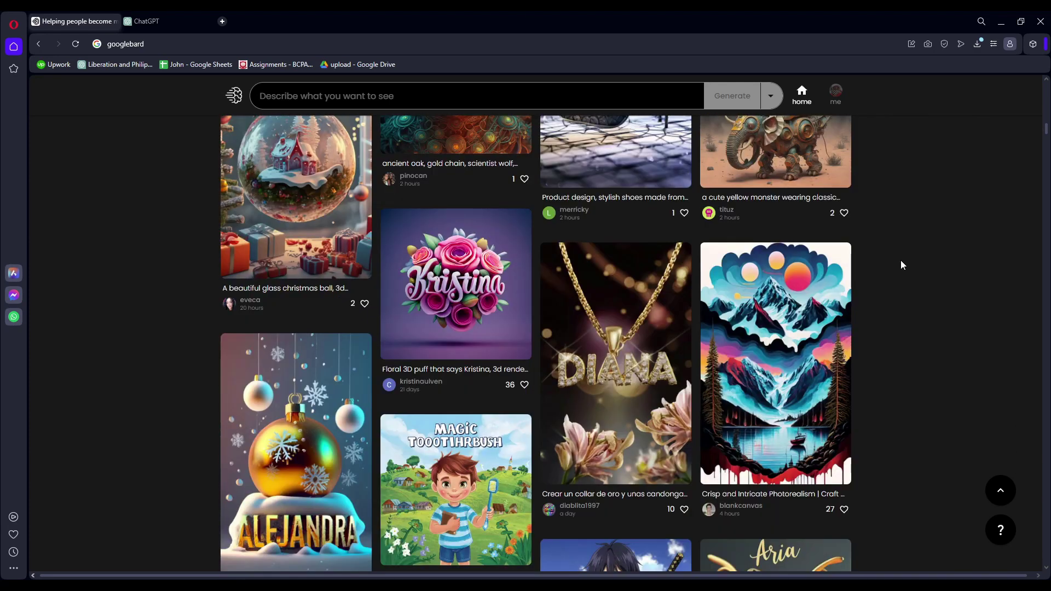
pyautogui.scroll(-1, 892, 263)
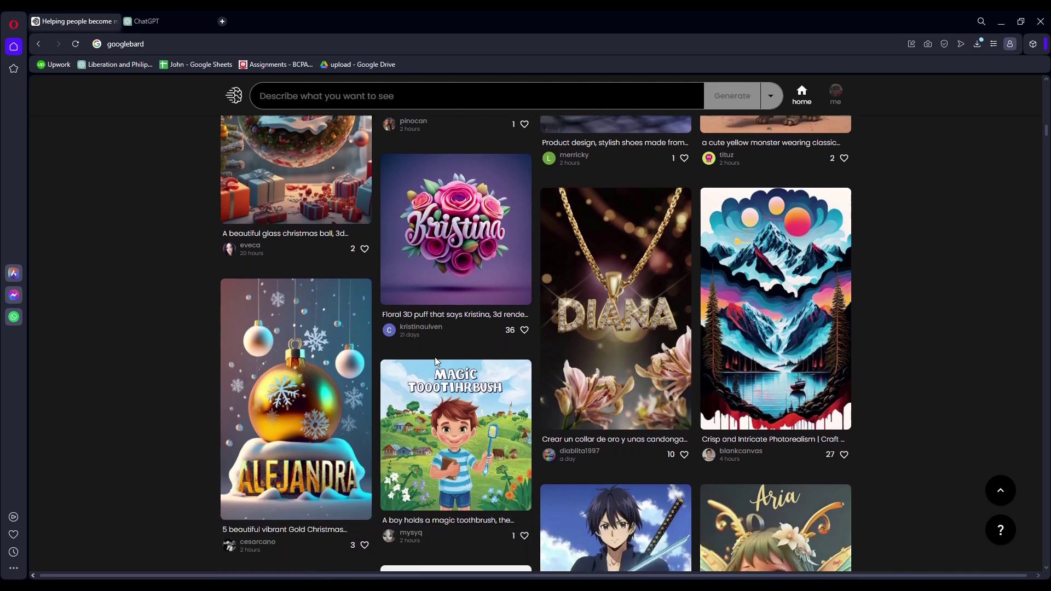
pyautogui.scroll(-1, 605, 350)
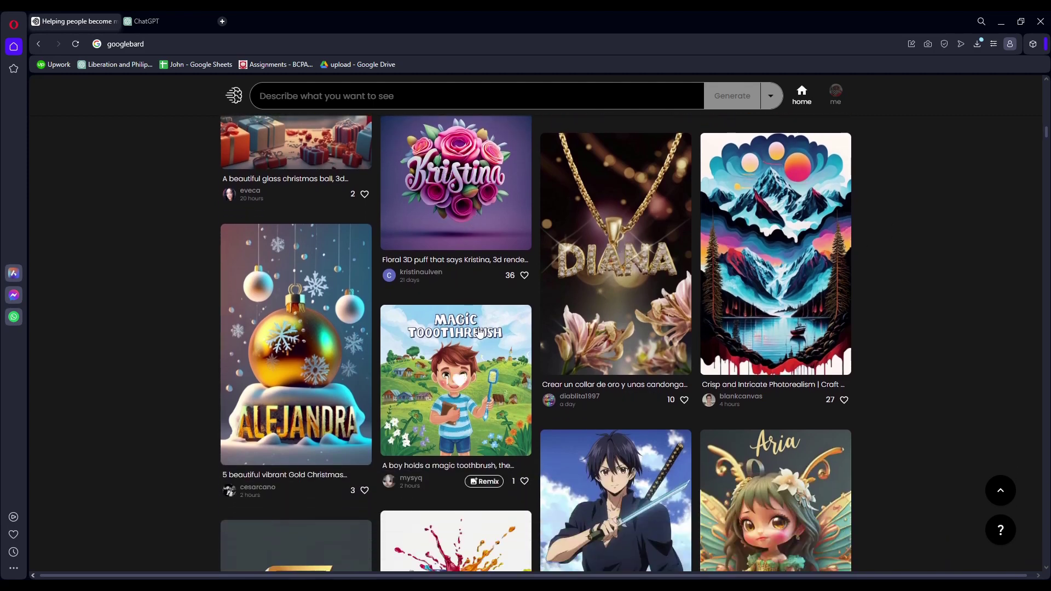
pyautogui.scroll(-2, 480, 332)
pyautogui.scroll(-7, 479, 328)
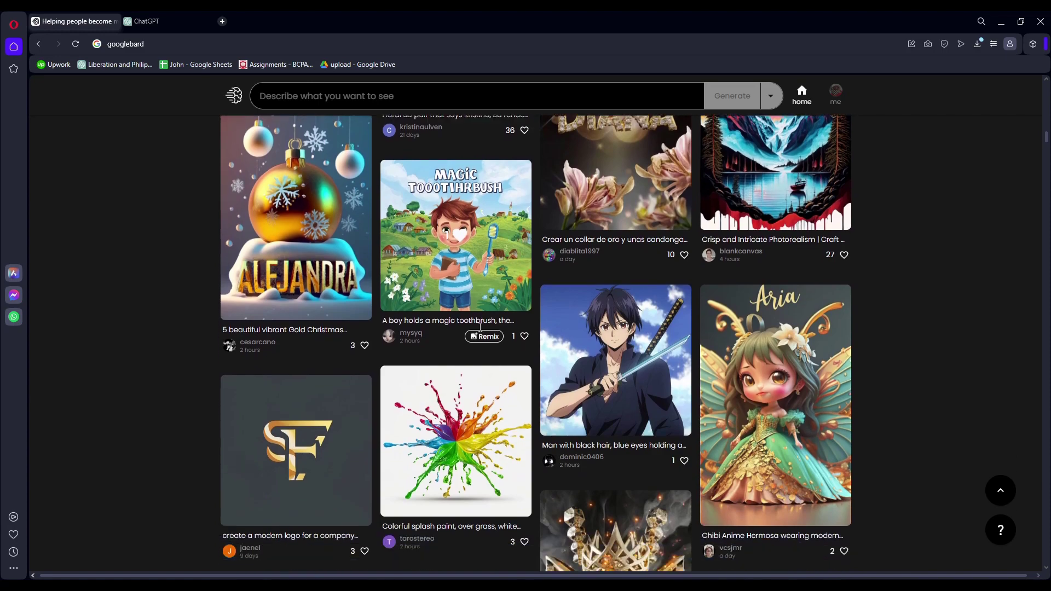
pyautogui.scroll(-5, 479, 327)
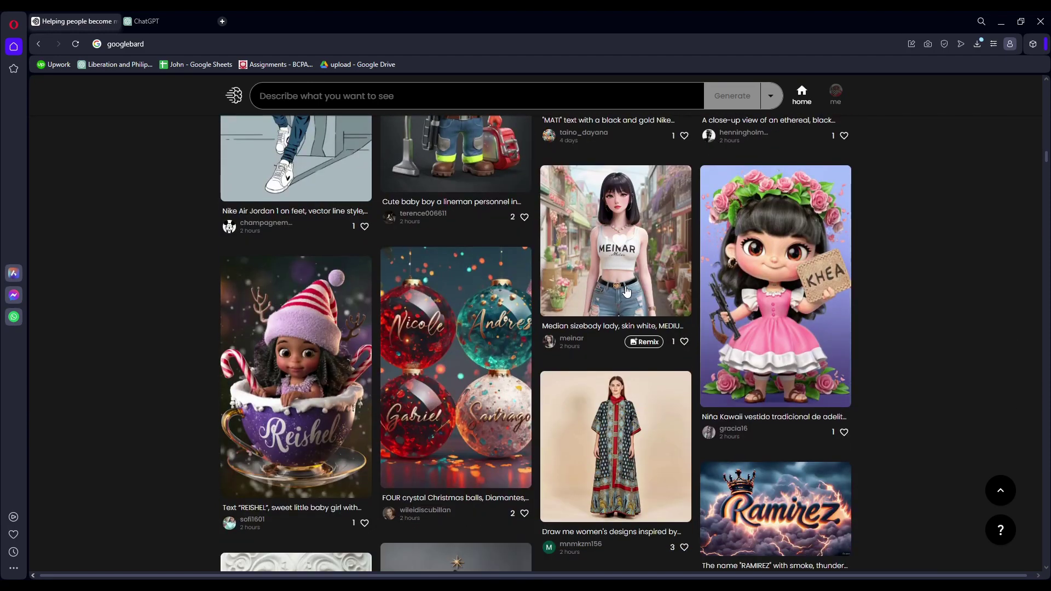
pyautogui.scroll(-2, 627, 291)
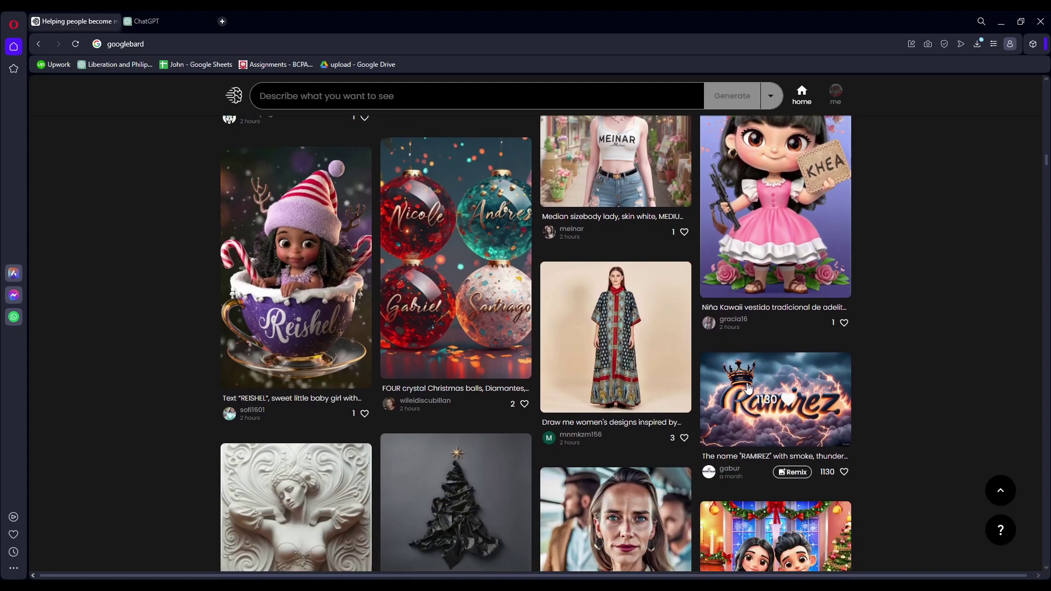
pyautogui.scroll(-2, 773, 401)
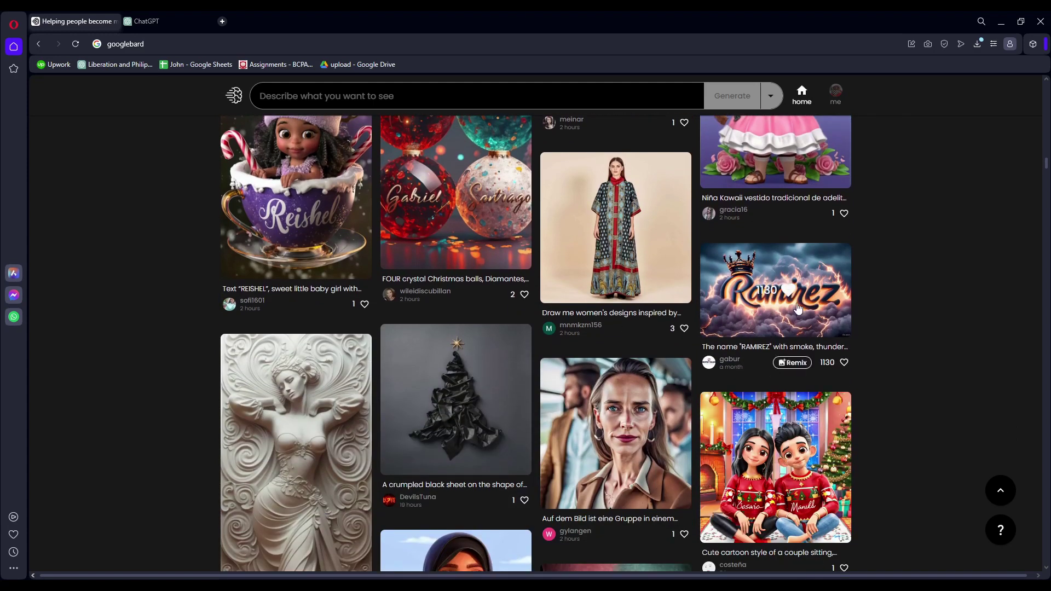
pyautogui.scroll(-7, 797, 308)
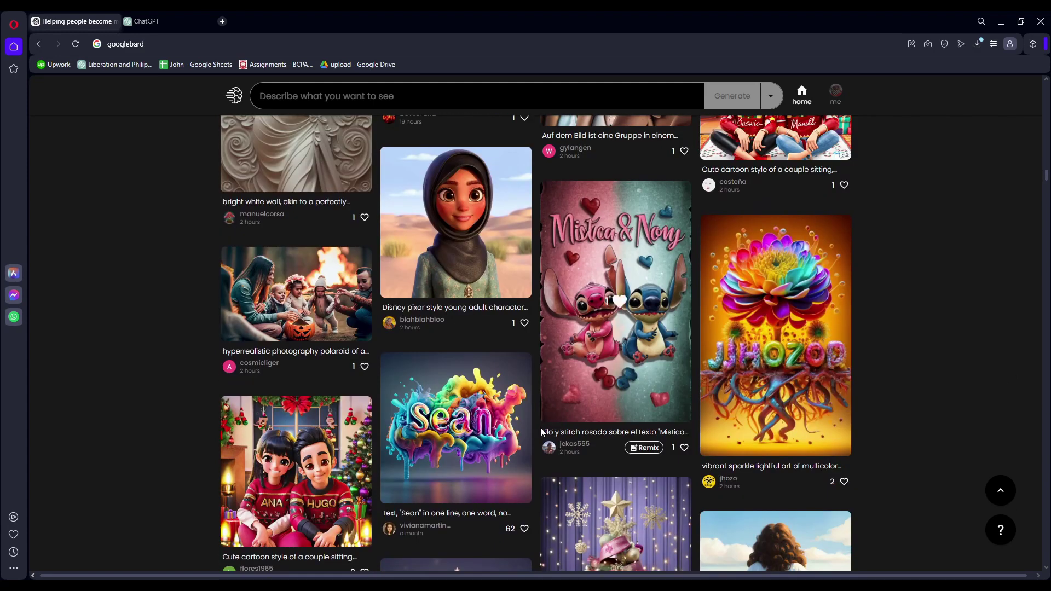
pyautogui.scroll(-4, 541, 428)
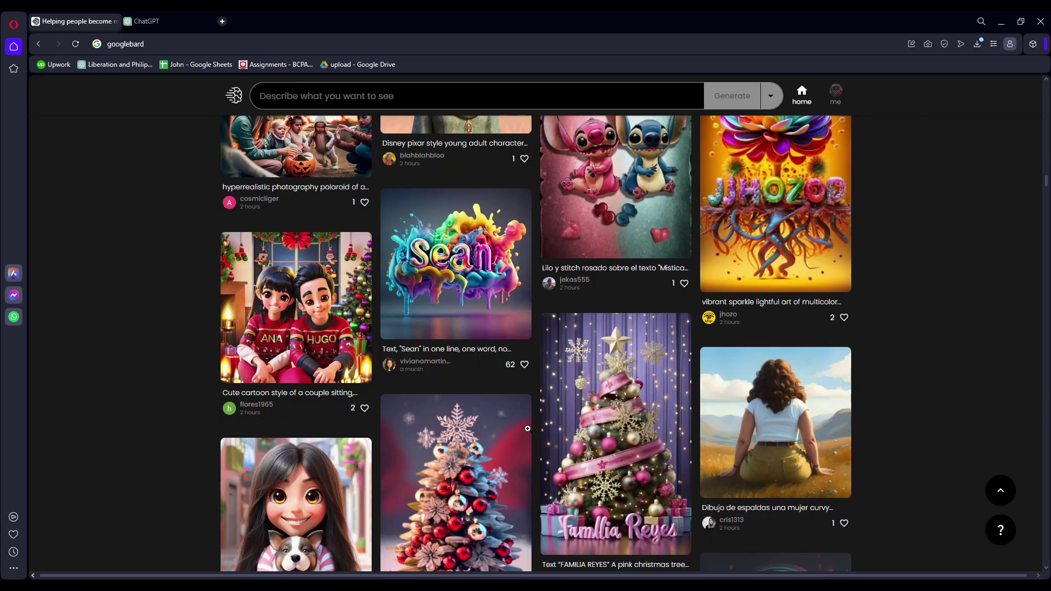
pyautogui.scroll(-8, 527, 428)
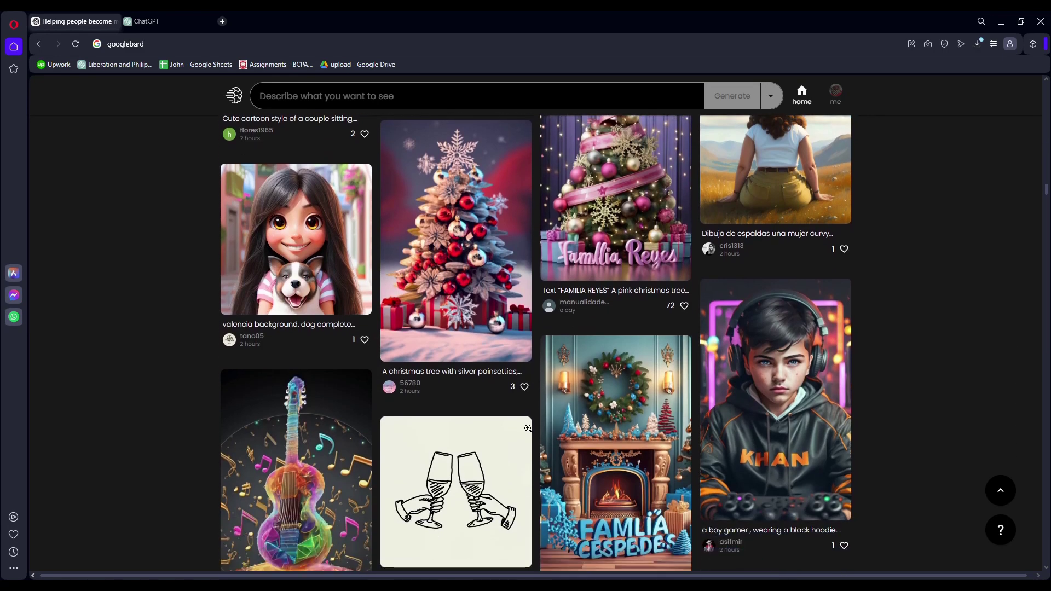
pyautogui.scroll(-10, 527, 428)
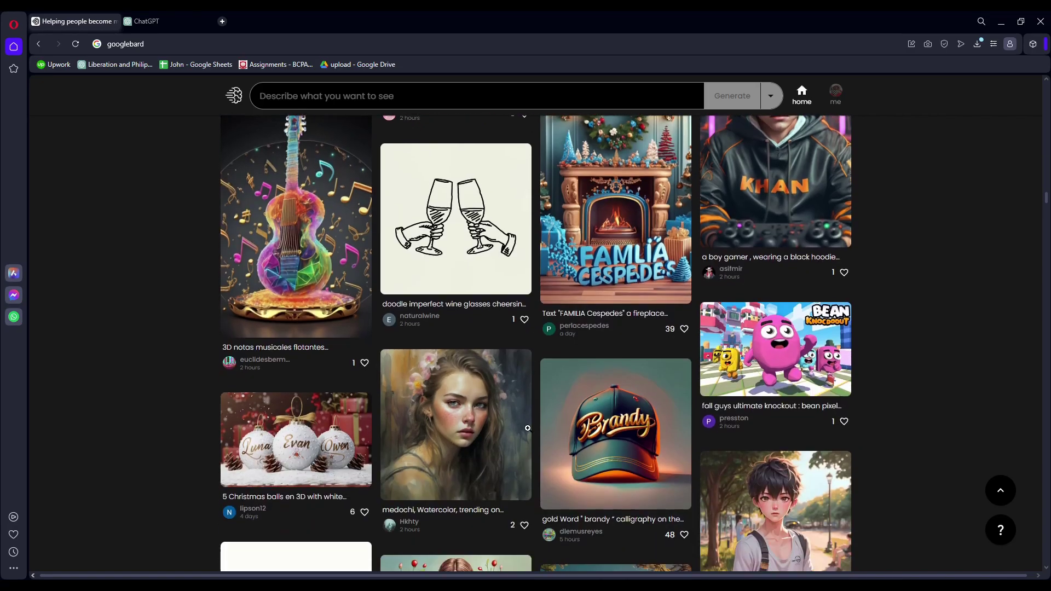
pyautogui.scroll(20, 527, 425)
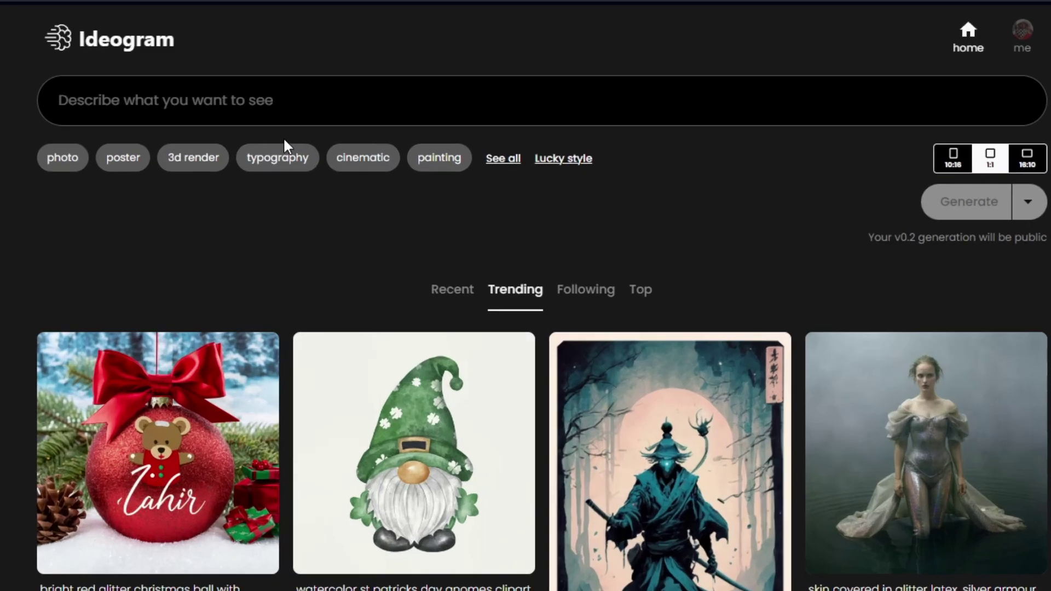
# Generate designs from the copied "Espresso Yourself" prompt in the "Retro Vintage" style, and like the first result
pyautogui.hotkey('ctrl', 'v')
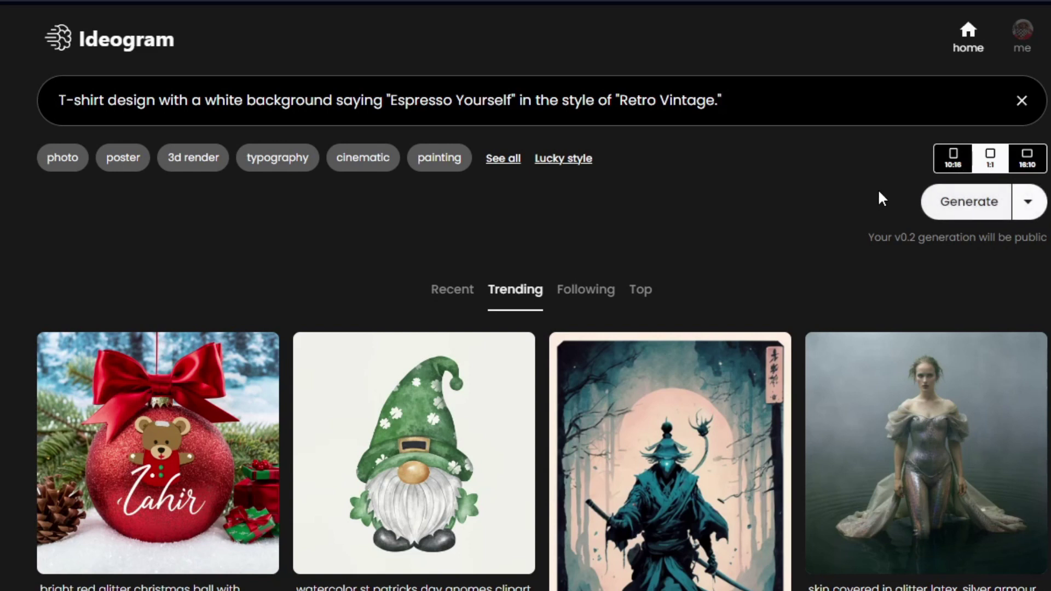
pyautogui.click(977, 214)
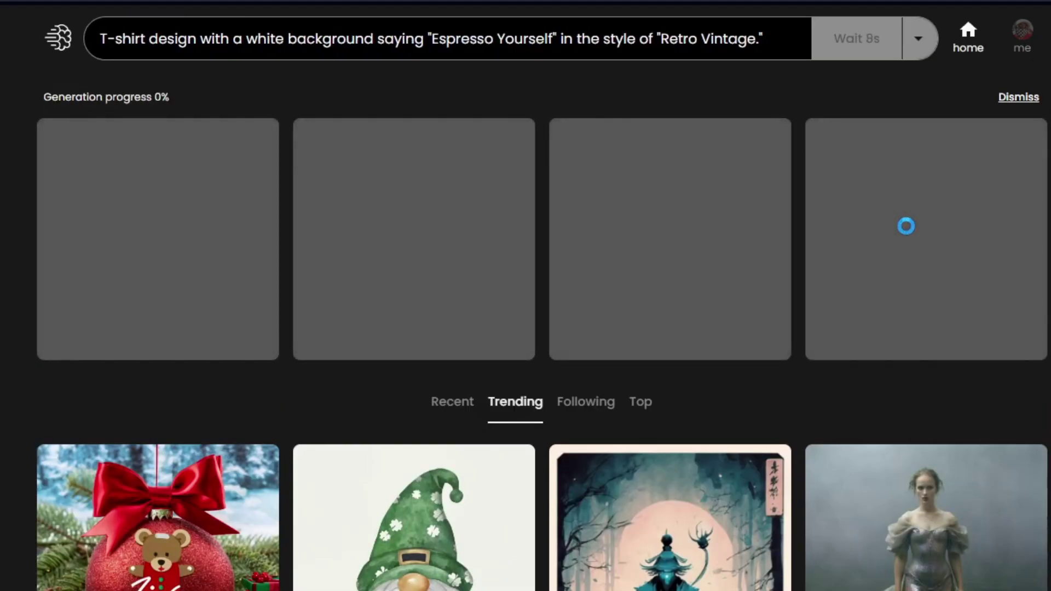
pyautogui.click(266, 378)
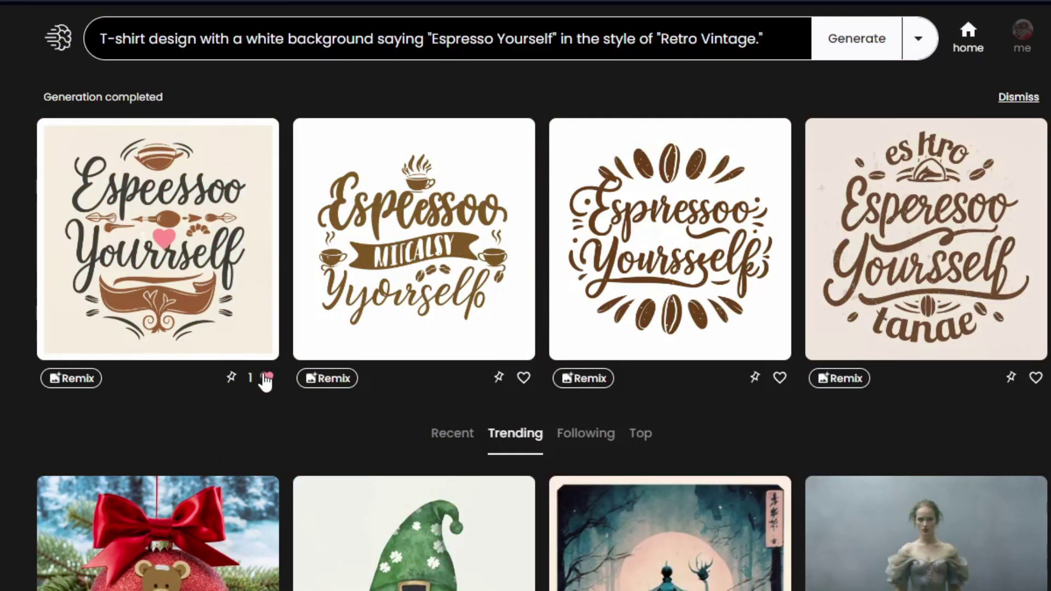
# View each of the four generated "Espresso Yourself" designs enlarged to check their lettering, and return to the results
pyautogui.click(218, 300)
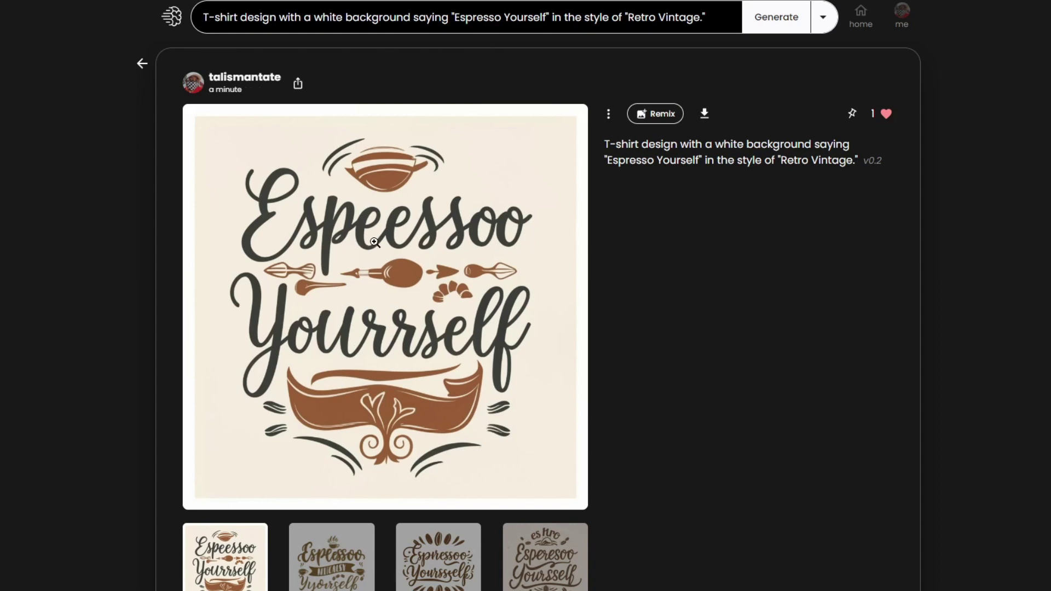
pyautogui.scroll(-1, 373, 244)
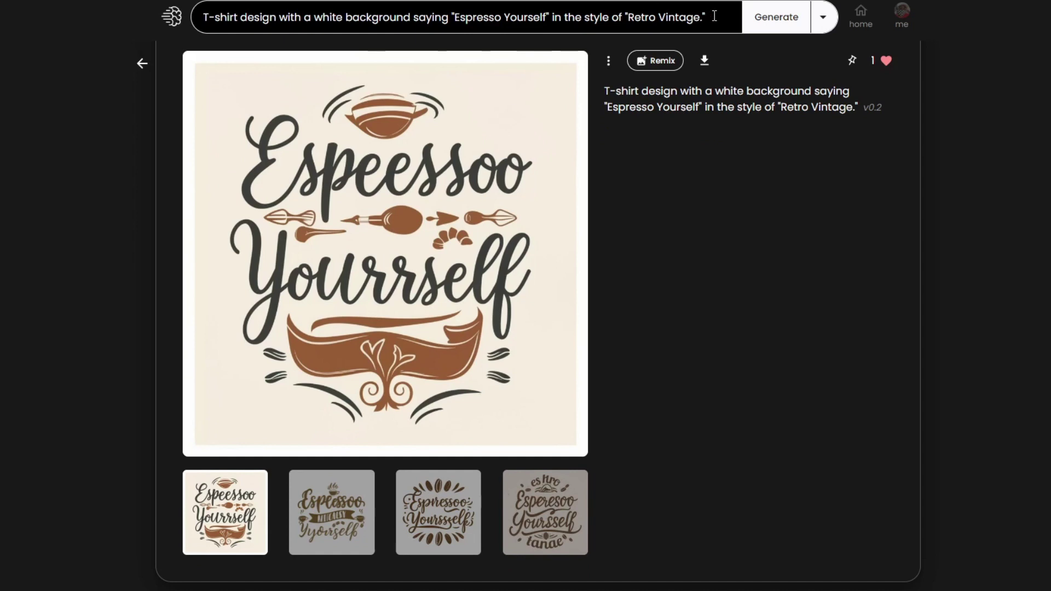
pyautogui.click(324, 520)
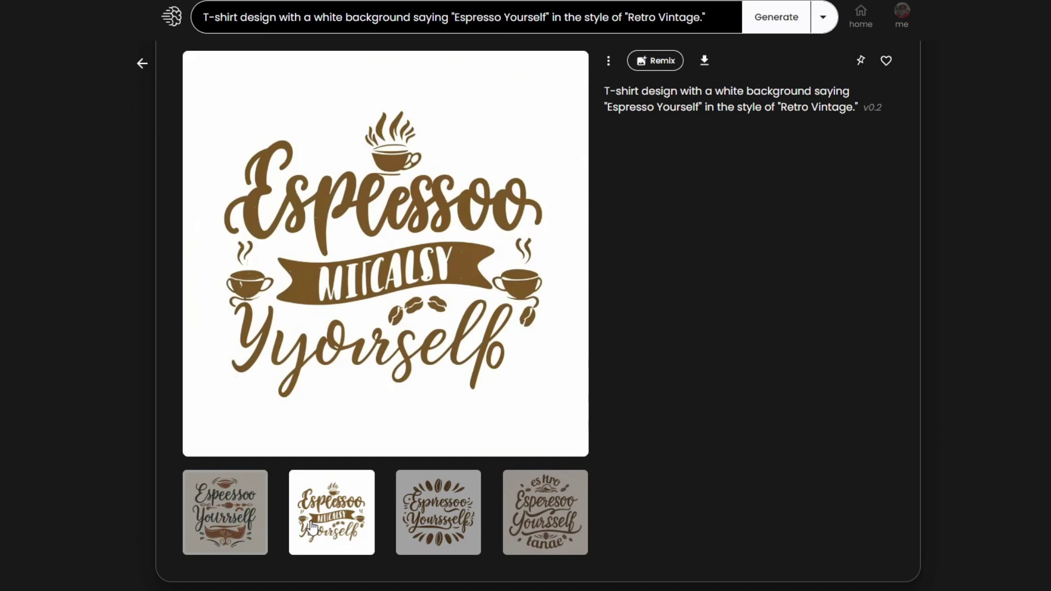
pyautogui.click(431, 523)
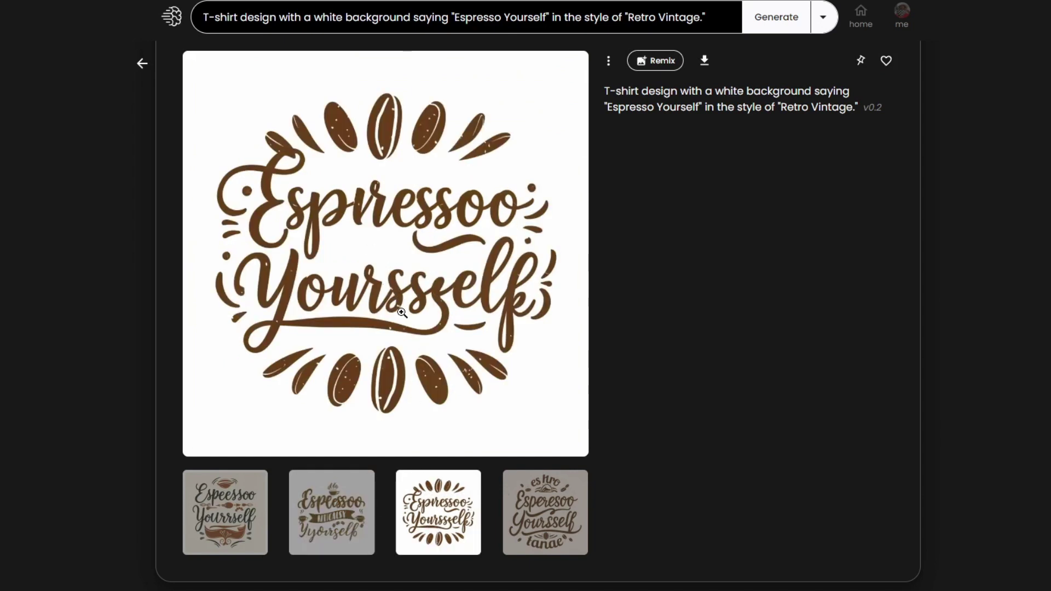
pyautogui.click(549, 523)
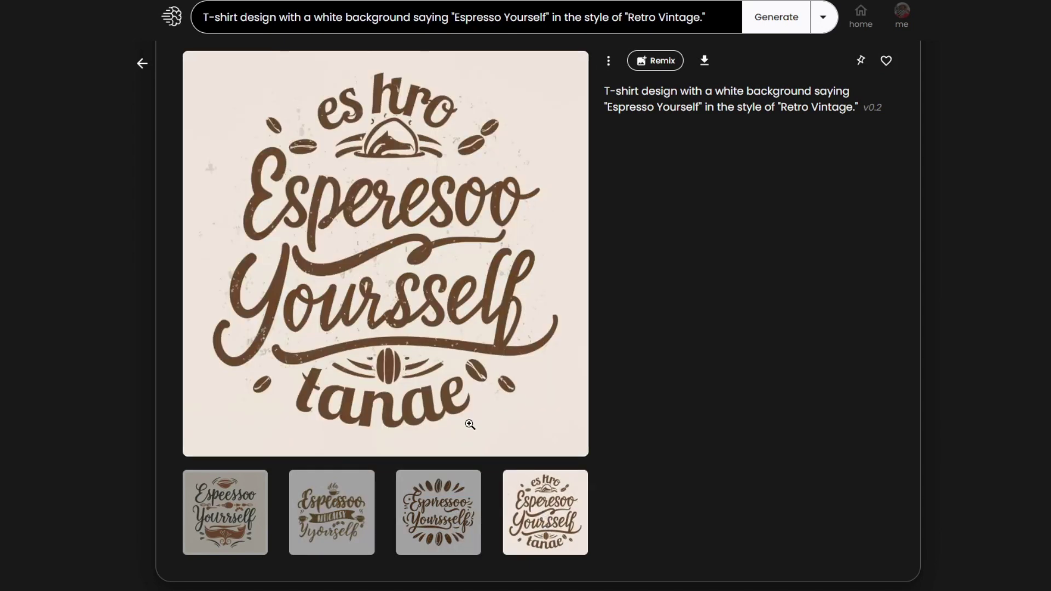
pyautogui.press('Escape')
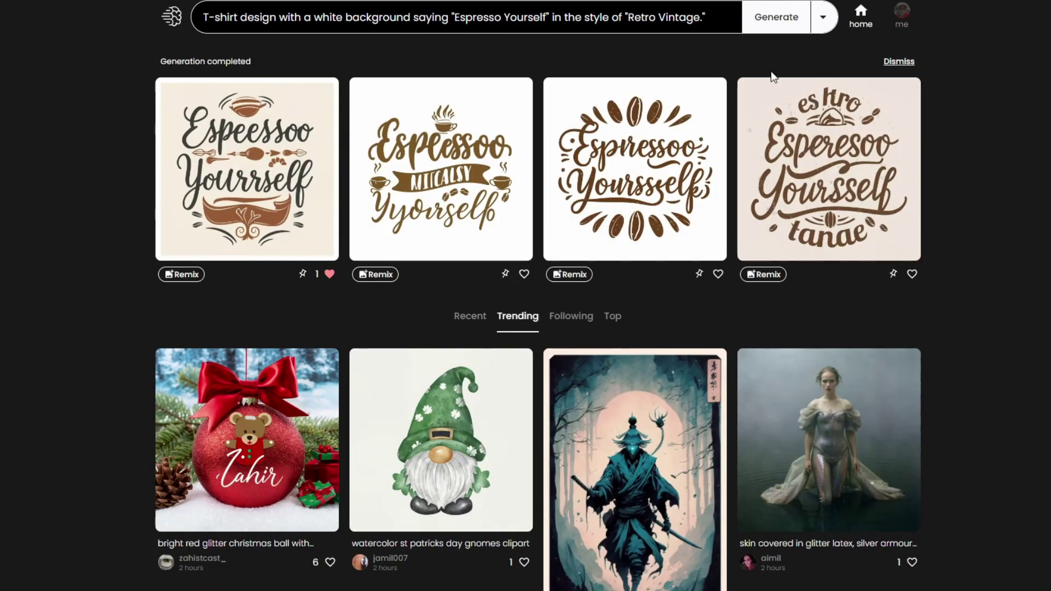
# Generate a new set of designs from the same "Espresso Yourself" prompt, and enlarge the first and third ones
pyautogui.click(767, 29)
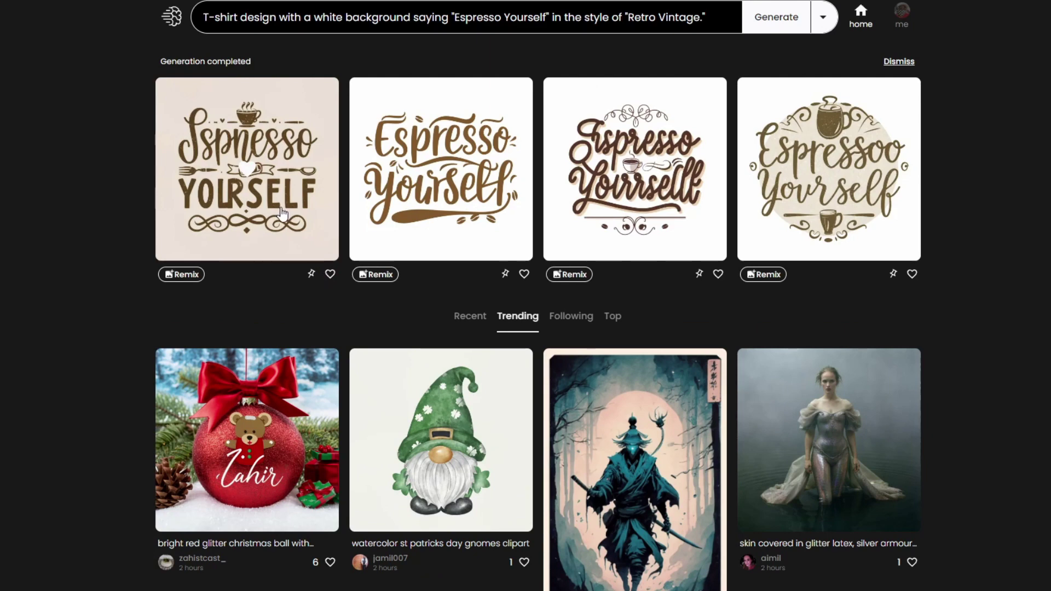
pyautogui.click(243, 215)
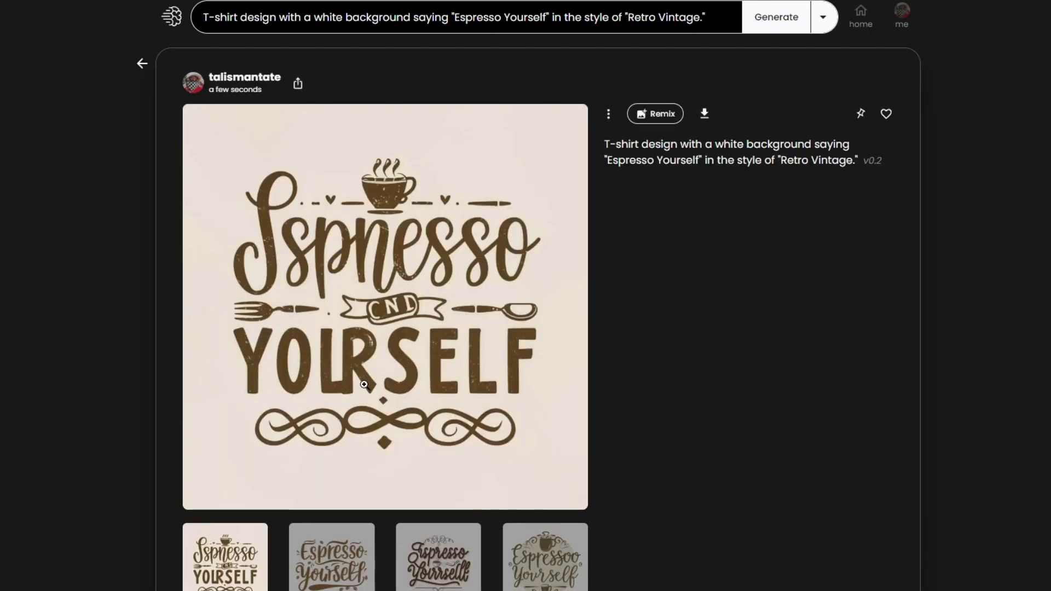
pyautogui.click(429, 571)
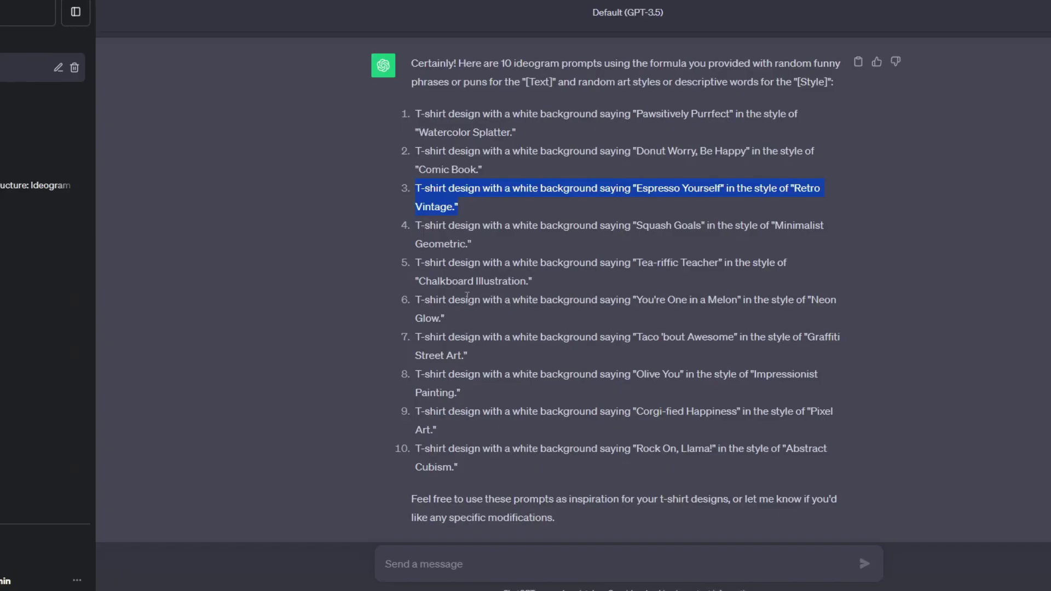
# Review the list of ten t-shirt prompts in ChatGPT for other phrases and styles to try
pyautogui.scroll(-1, 424, 264)
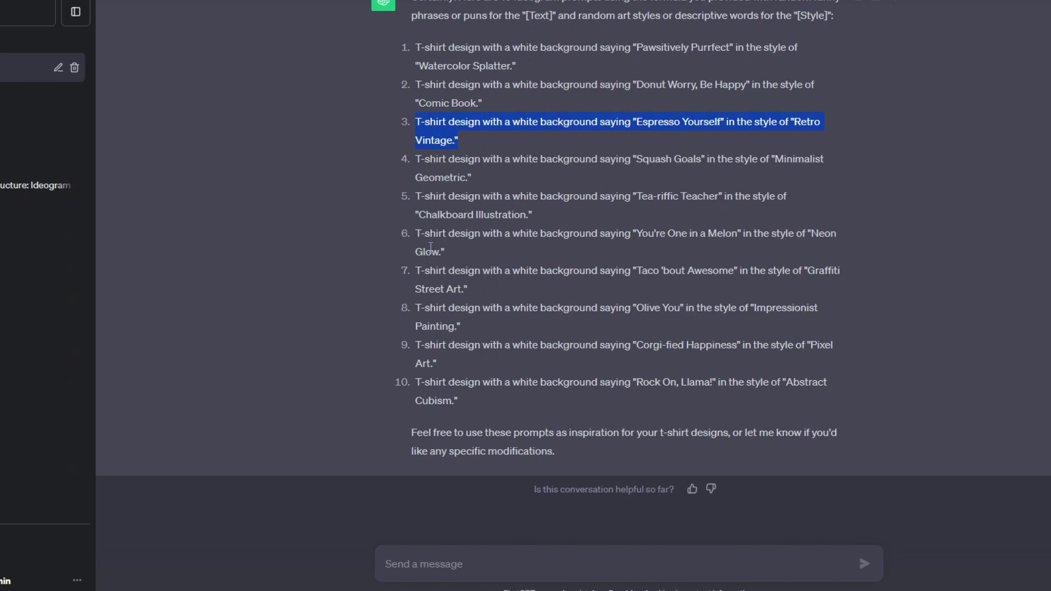
pyautogui.scroll(1, 430, 247)
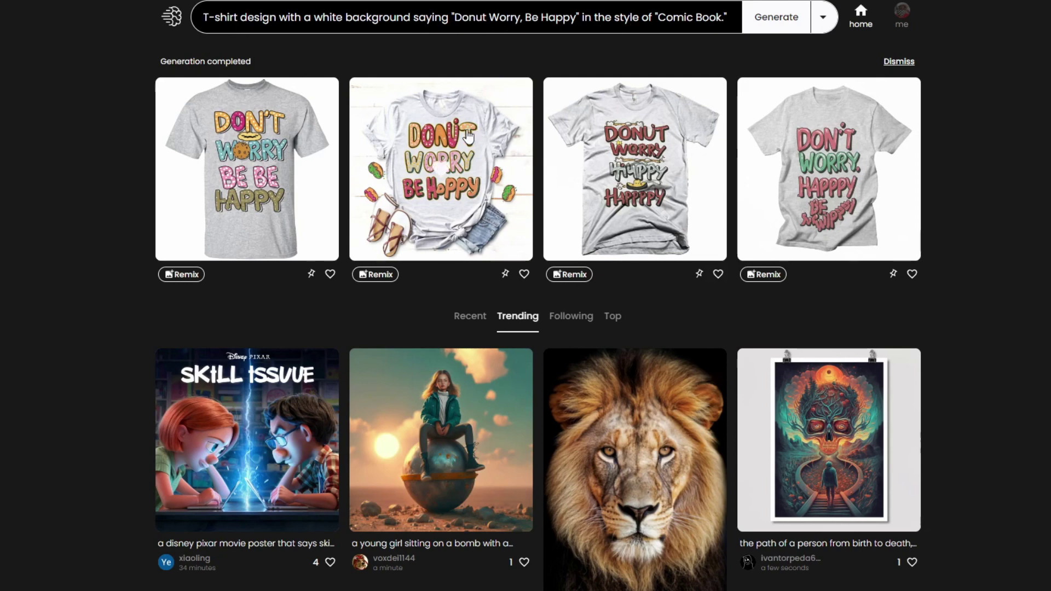
# Examine the second "Donut Worry, Be Happy" design and the first and third "You're One in a Melon" designs enlarged
pyautogui.click(506, 201)
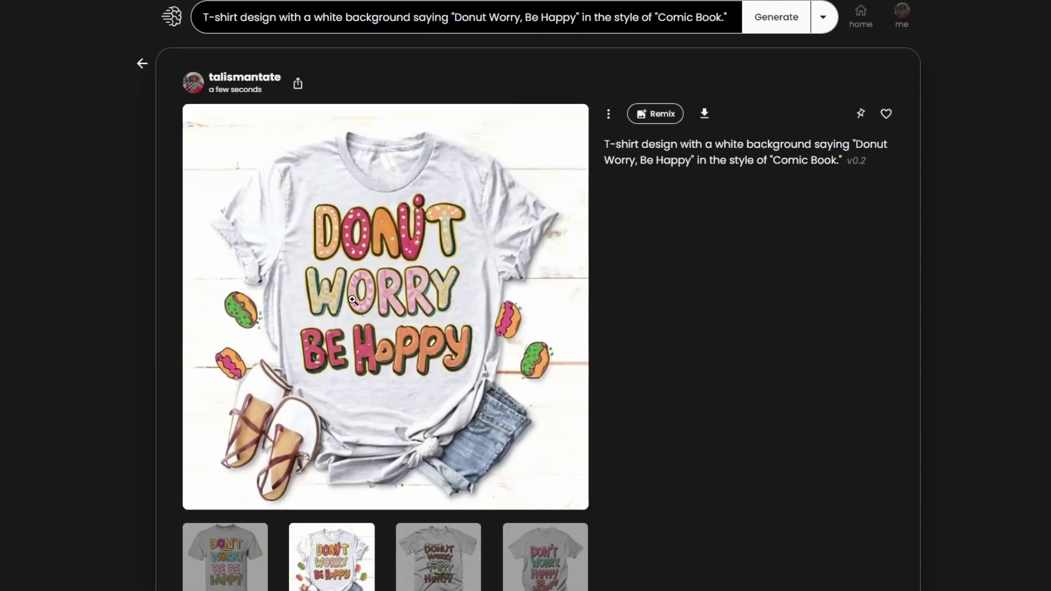
pyautogui.scroll(-1, 413, 407)
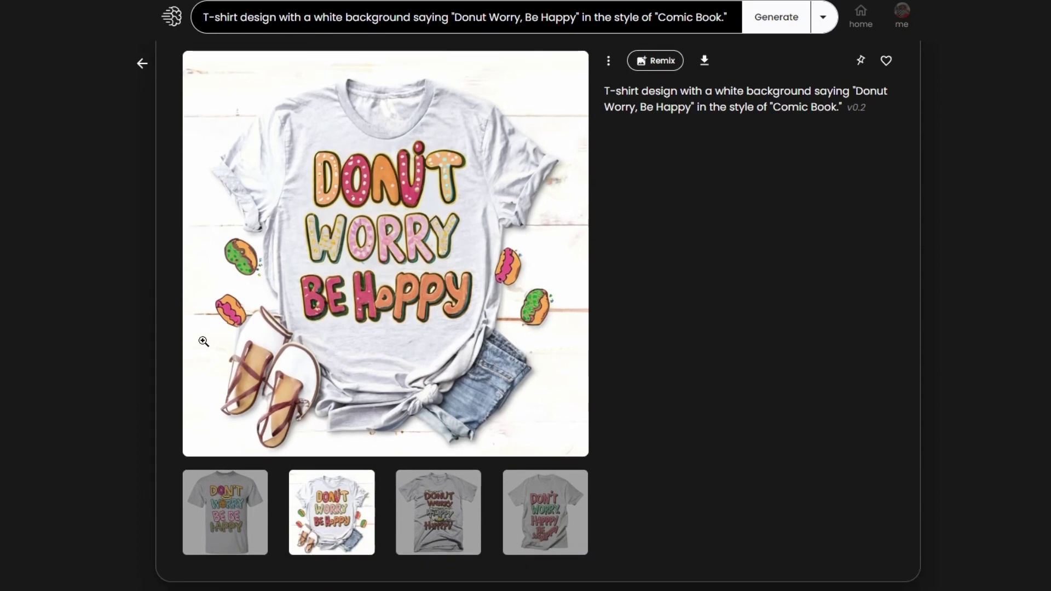
pyautogui.click(142, 64)
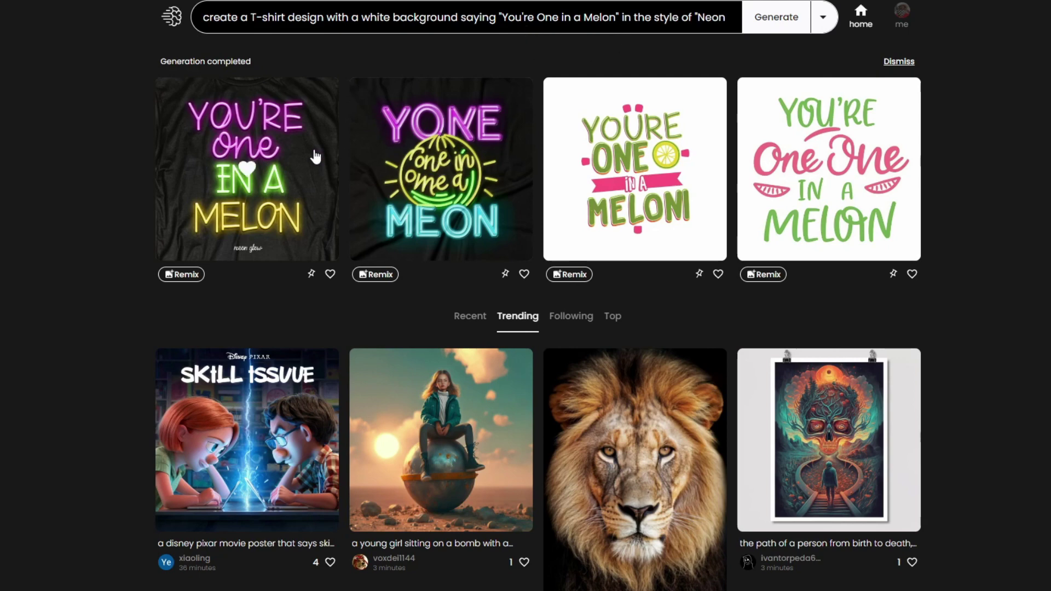
pyautogui.click(298, 164)
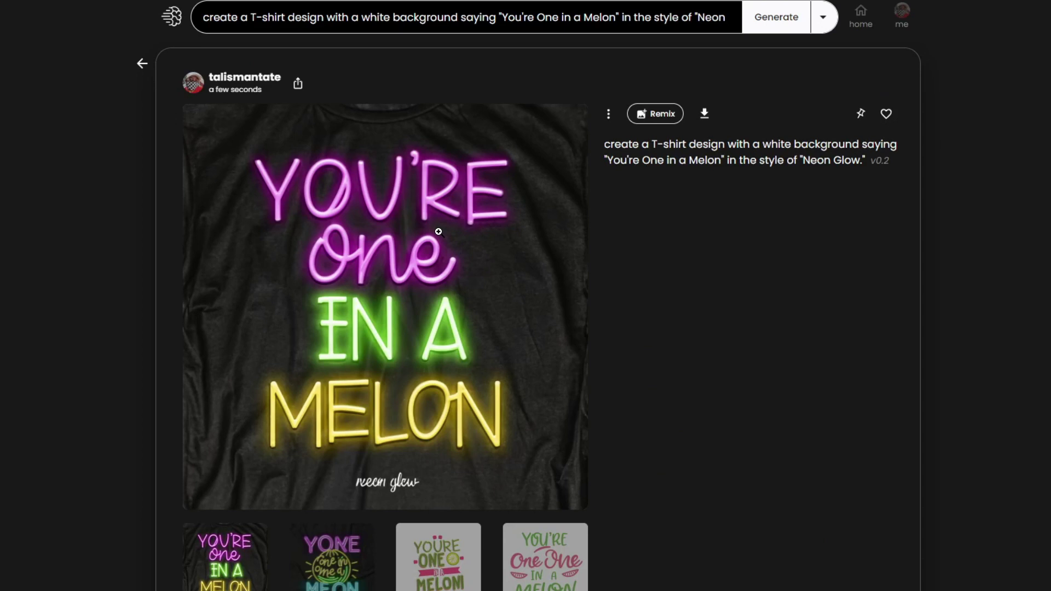
pyautogui.click(438, 554)
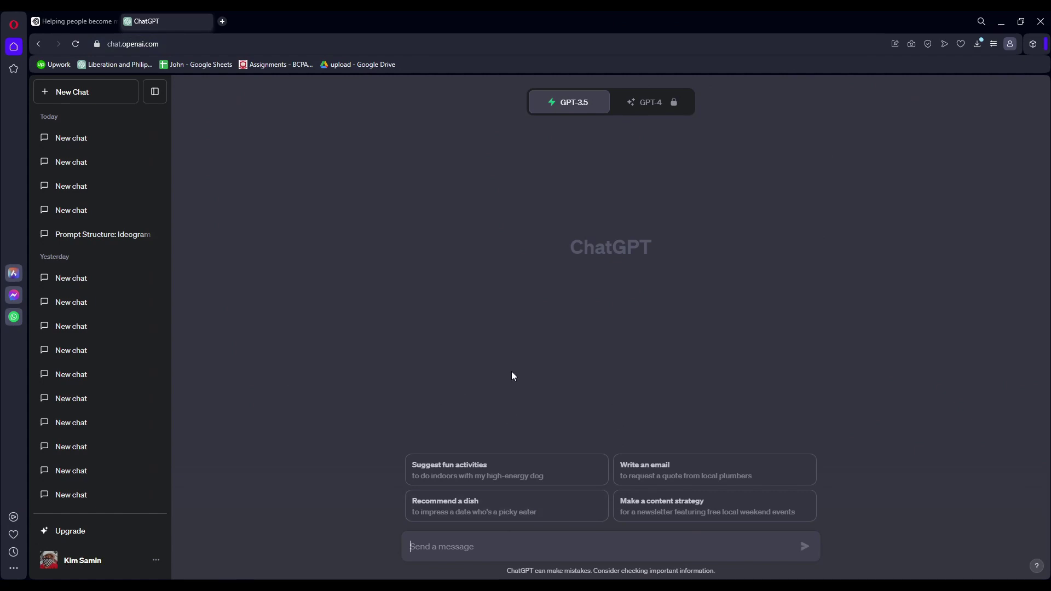
# In ChatGPT, submit the Ideogram formula "[subject] 2d flat illustration t-shirt design with text saying "[Text]" in the style of [Style]", requesting a yes if understood
pyautogui.write('here is a formula for ideogram prompts: [subject] 2d flat illustration t-shirt design with text saying "[Text]" in the style of [Style] - Please respond with yes if you understand this prompt structure for ideogram')
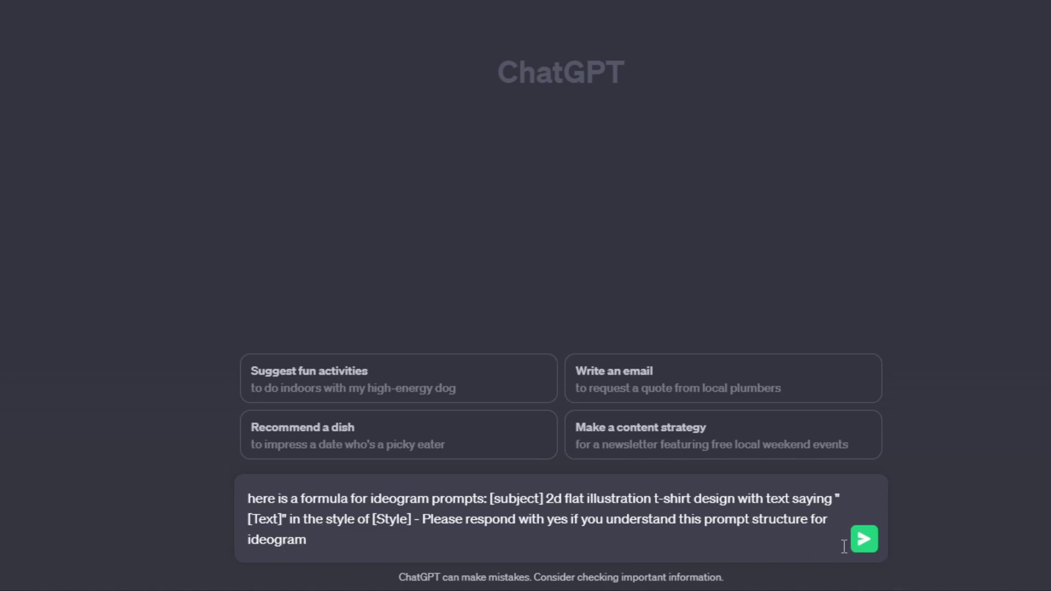
pyautogui.click(865, 539)
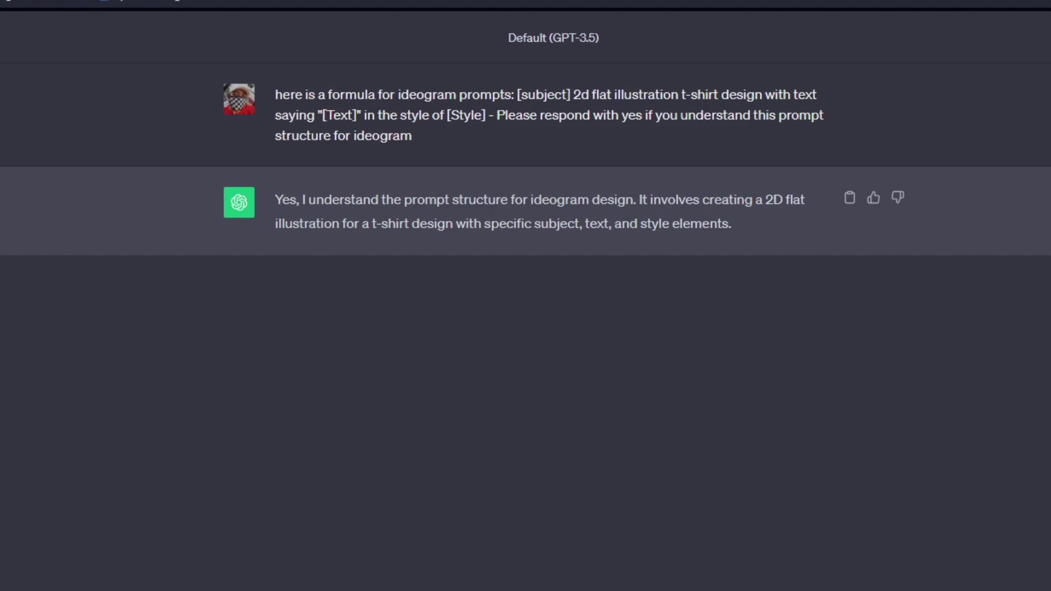
# Draft a request for 10 Ideogram prompts using the formula, with a sloth as [Subject], funny sloth themed phrases as [Text] and random styles
pyautogui.write('Please create 10 different Ideogram Prompts using the above formula with a sloth as the [Subject]. Please use random funny sloth themed phrases for the [Text] and random art styles or descriptive words for the [Style]')
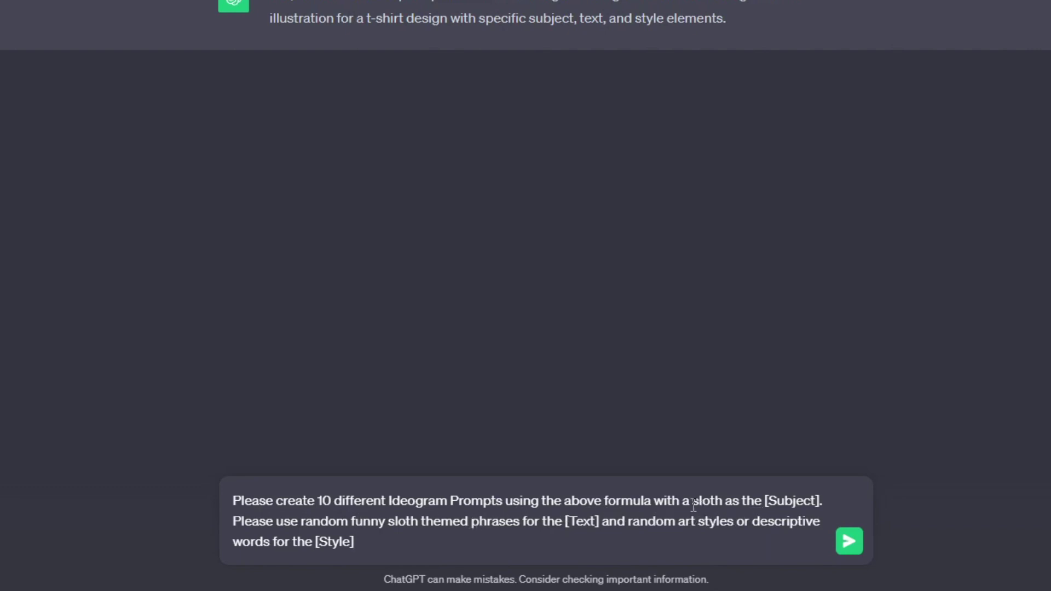
pyautogui.moveTo(691, 500); pyautogui.dragTo(762, 499)
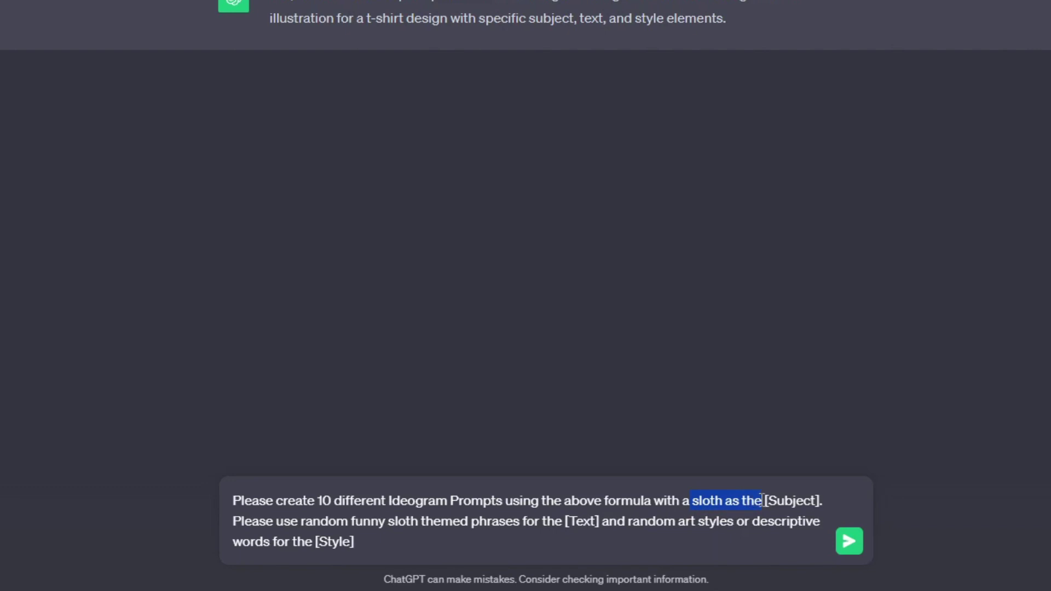
pyautogui.click(721, 501)
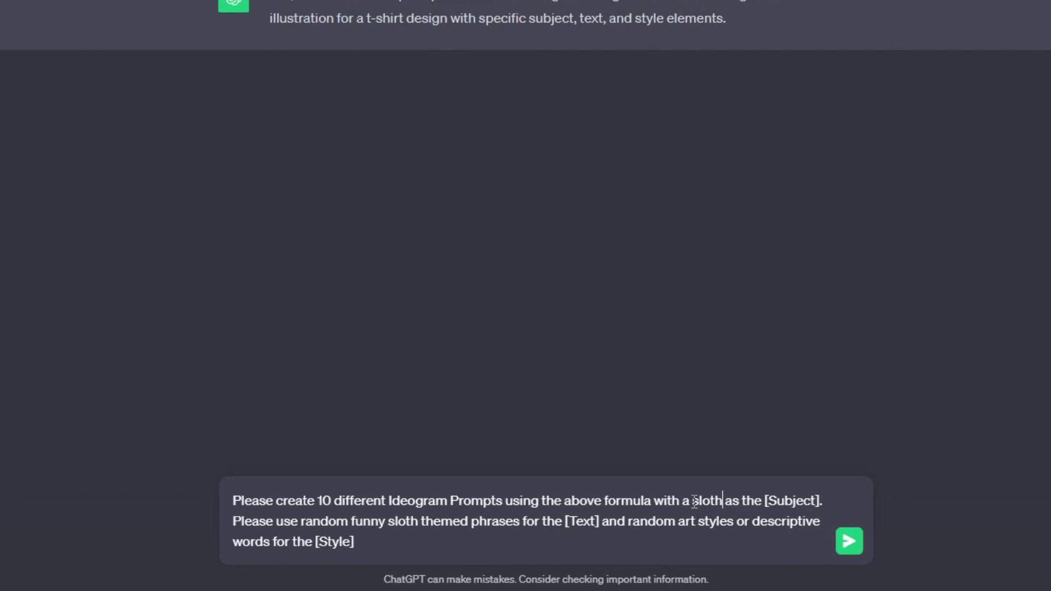
# Replace sloth with astronaut as both the subject and the phrase theme, and submit the request
pyautogui.moveTo(694, 501); pyautogui.dragTo(726, 502)
pyautogui.click(723, 501)
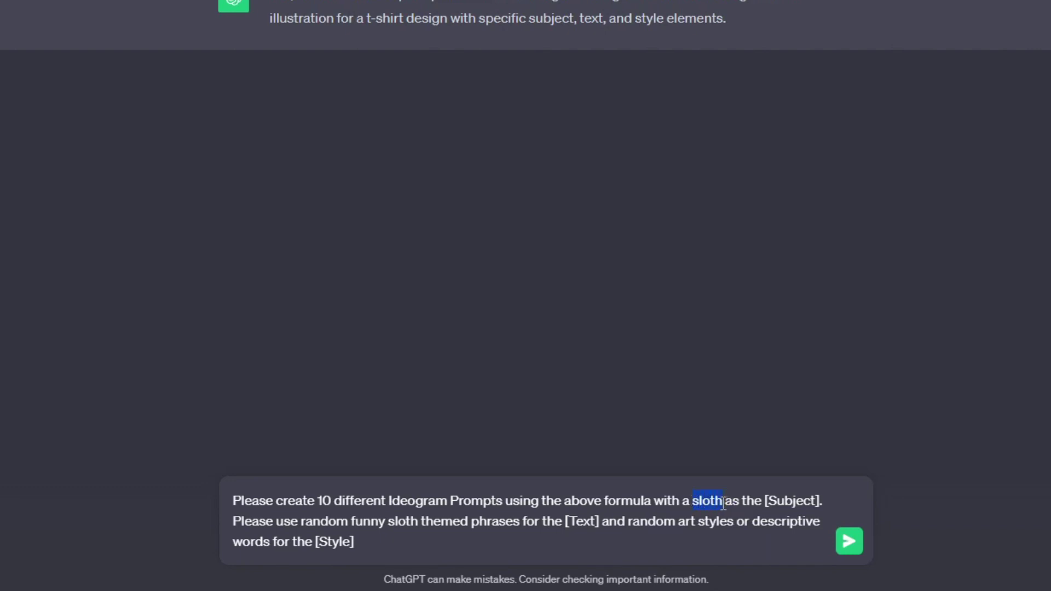
pyautogui.write('astro')
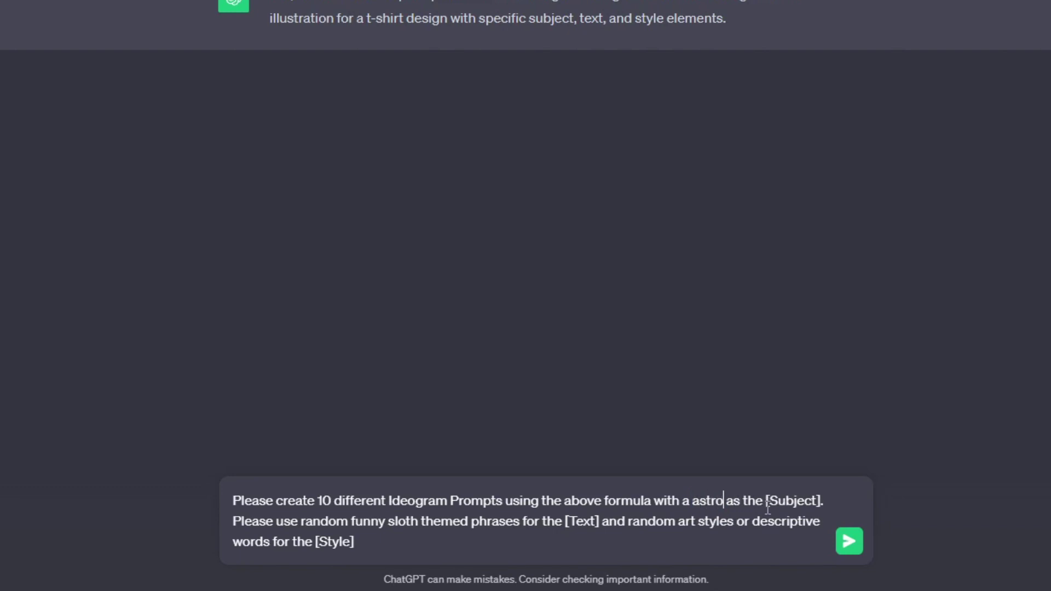
pyautogui.click(603, 514)
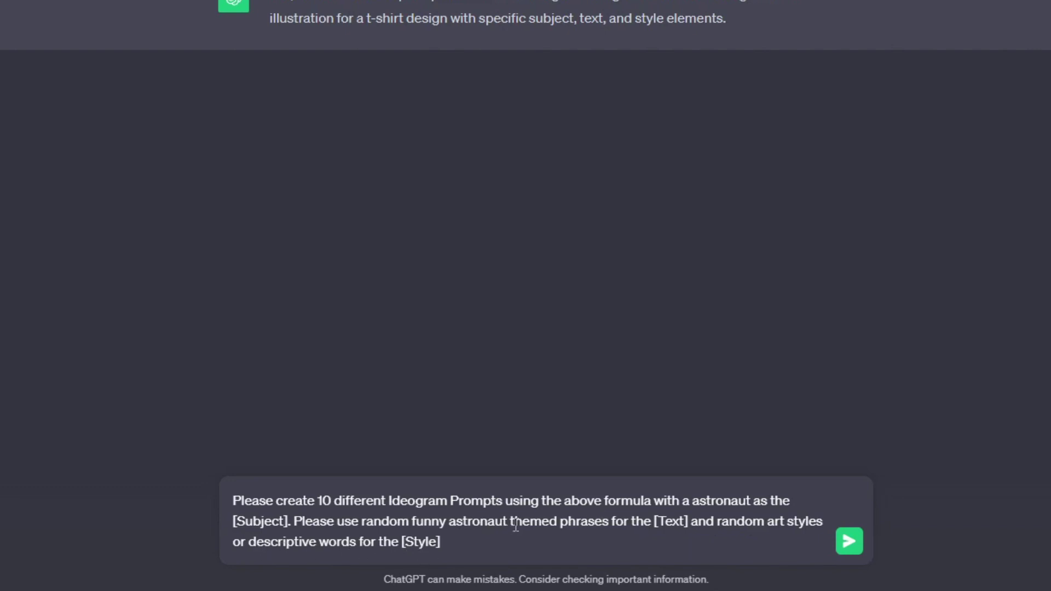
pyautogui.click(849, 542)
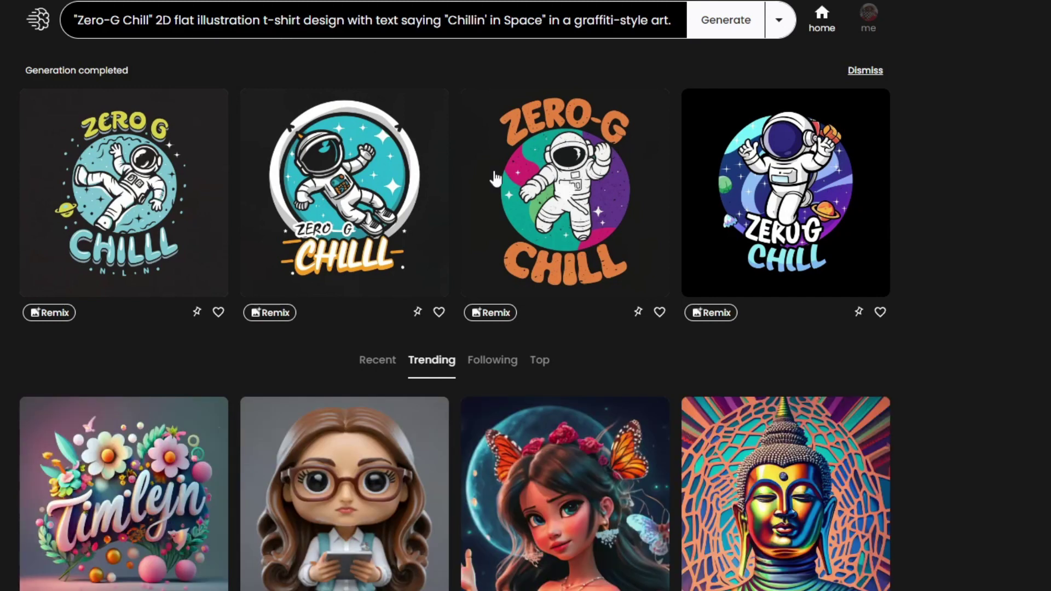
# In Ideogram, examine the first, second and third "Zero-G Chill" astronaut designs enlarged
pyautogui.doubleClick(141, 205)
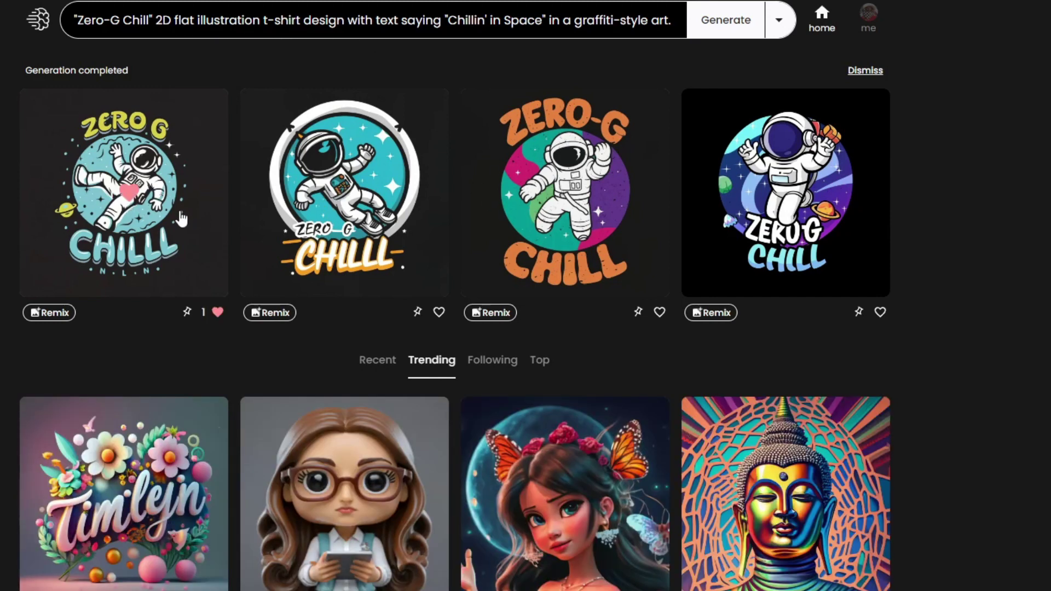
pyautogui.click(181, 218)
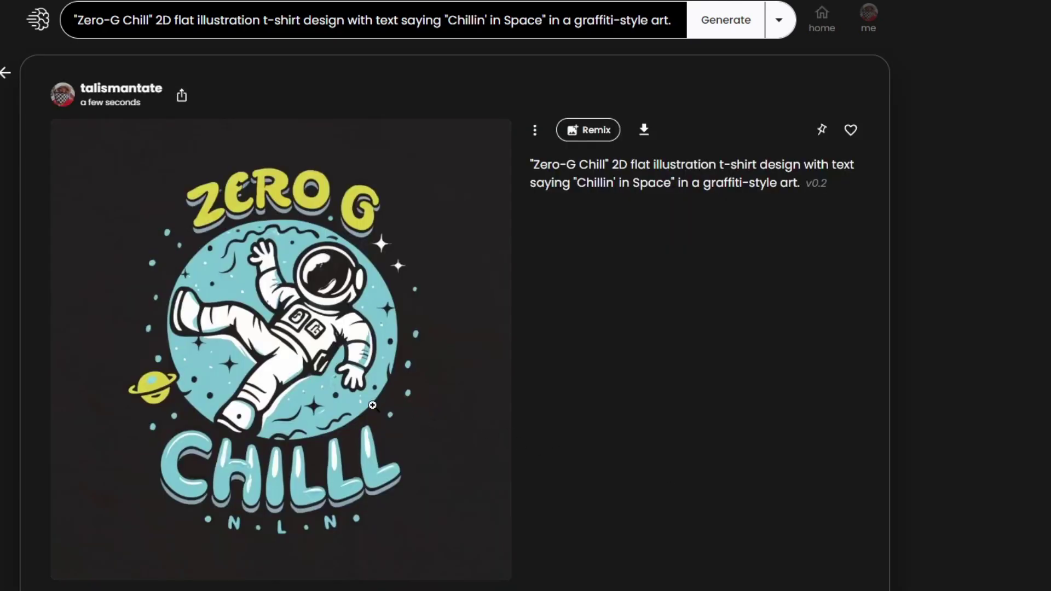
pyautogui.scroll(-1, 275, 276)
pyautogui.click(219, 569)
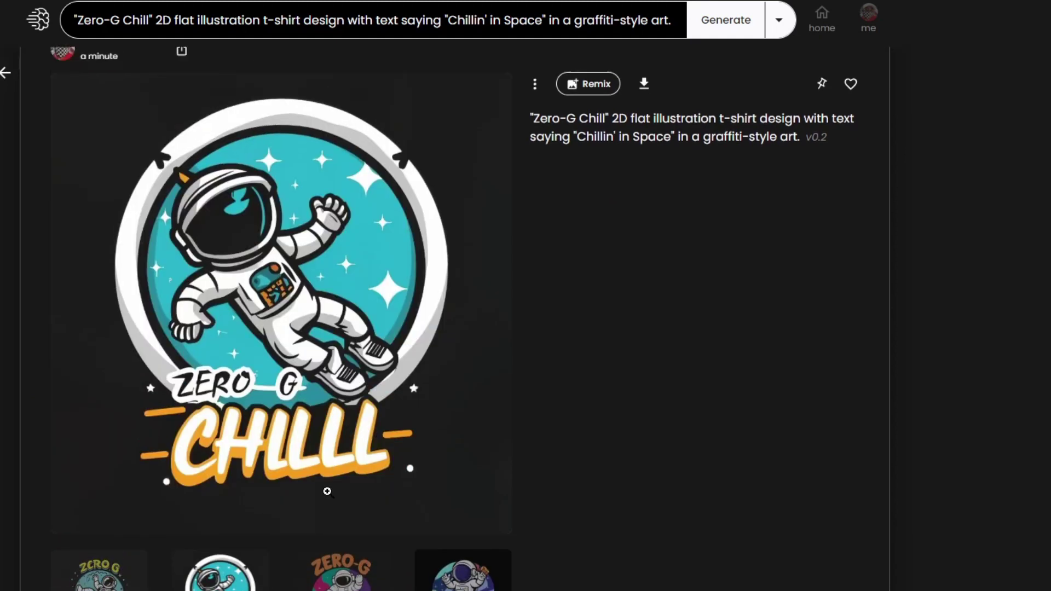
pyautogui.scroll(1, 328, 492)
pyautogui.scroll(-1, 328, 491)
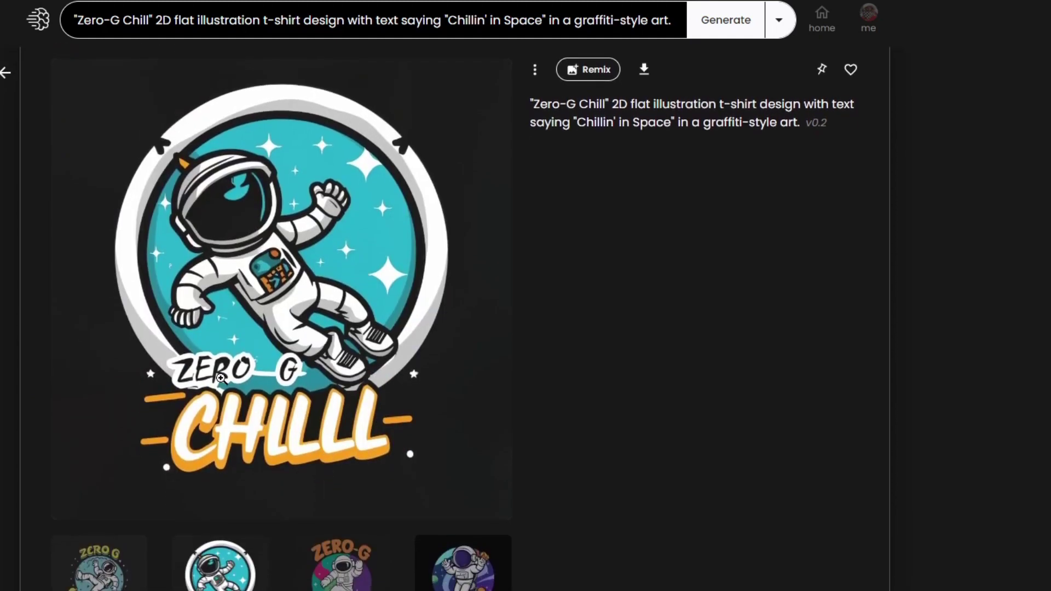
pyautogui.click(308, 579)
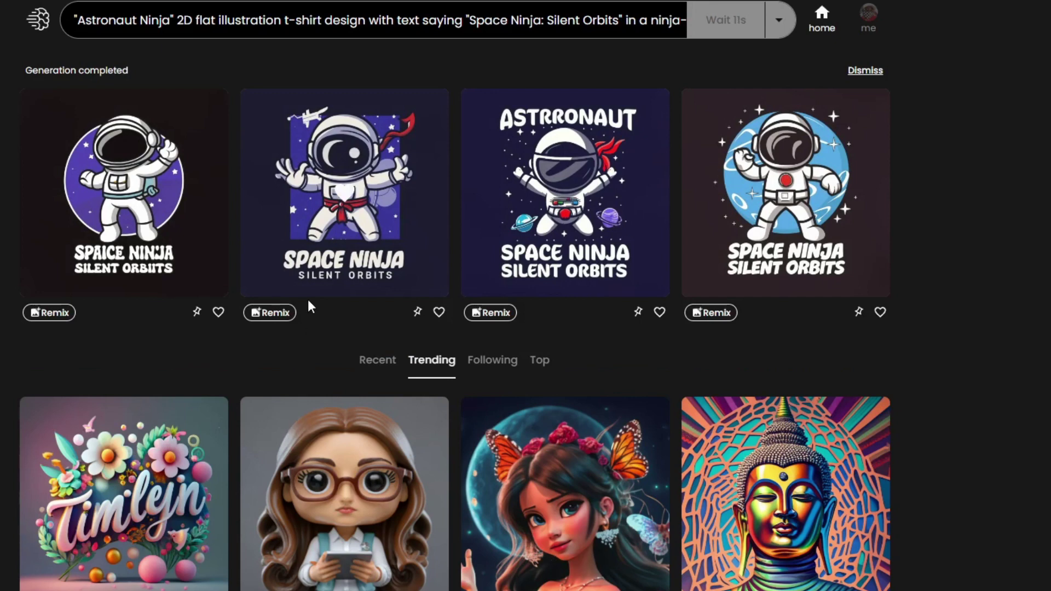
# Examine the four "Space Ninja: Silent Orbits" designs enlarged, starting with the second one, and return to the results overview
pyautogui.click(340, 233)
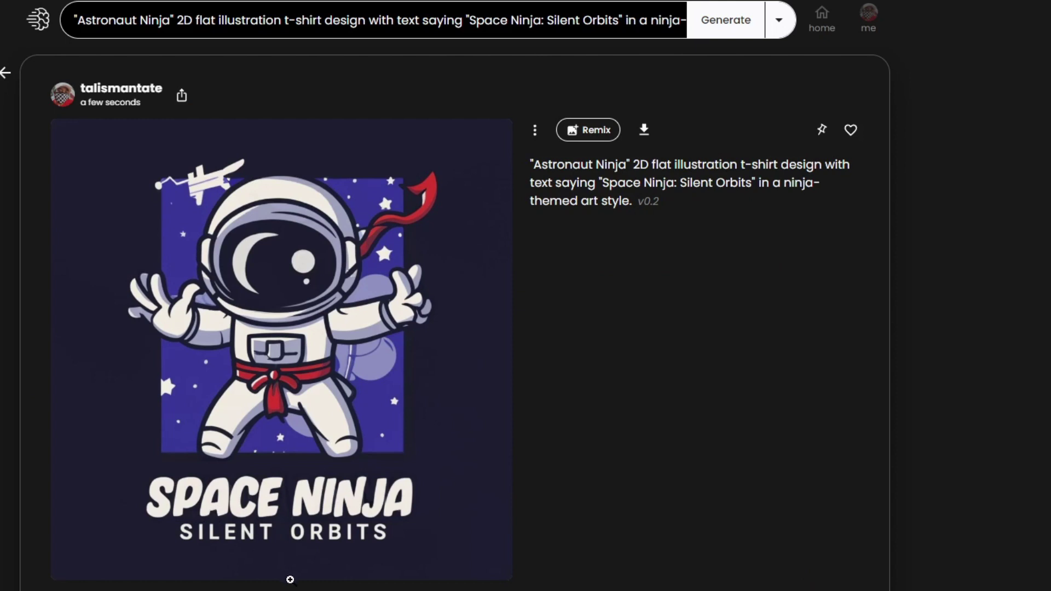
pyautogui.scroll(-1, 301, 586)
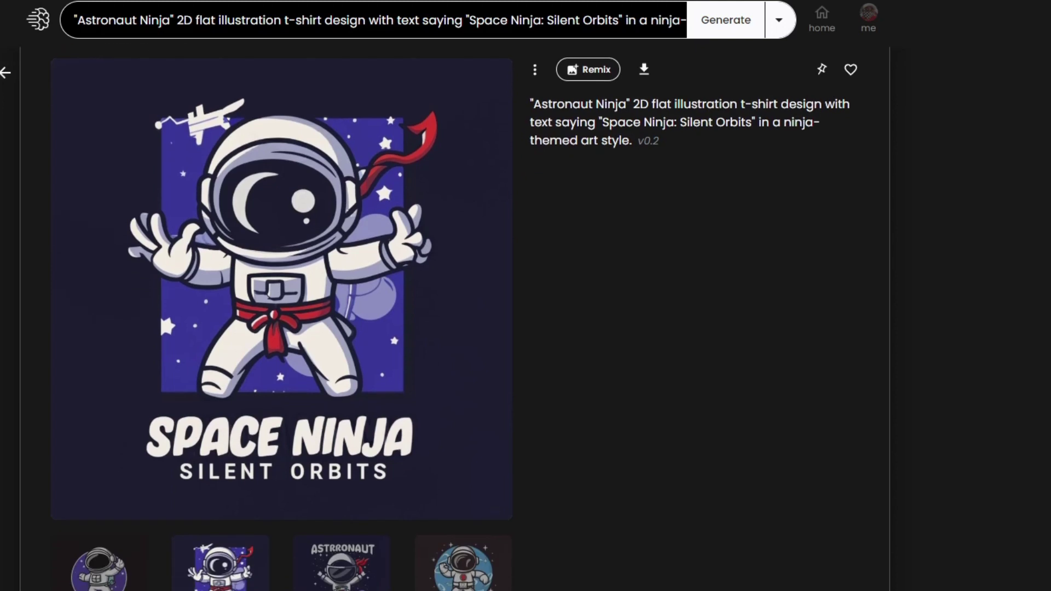
pyautogui.scroll(1, 215, 373)
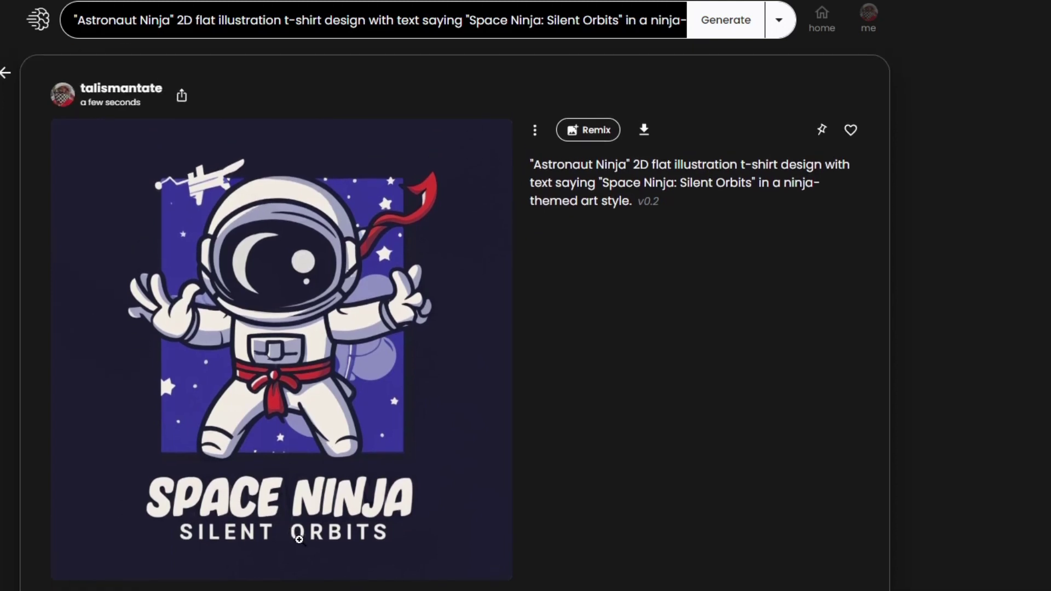
pyautogui.scroll(-1, 299, 540)
pyautogui.click(122, 575)
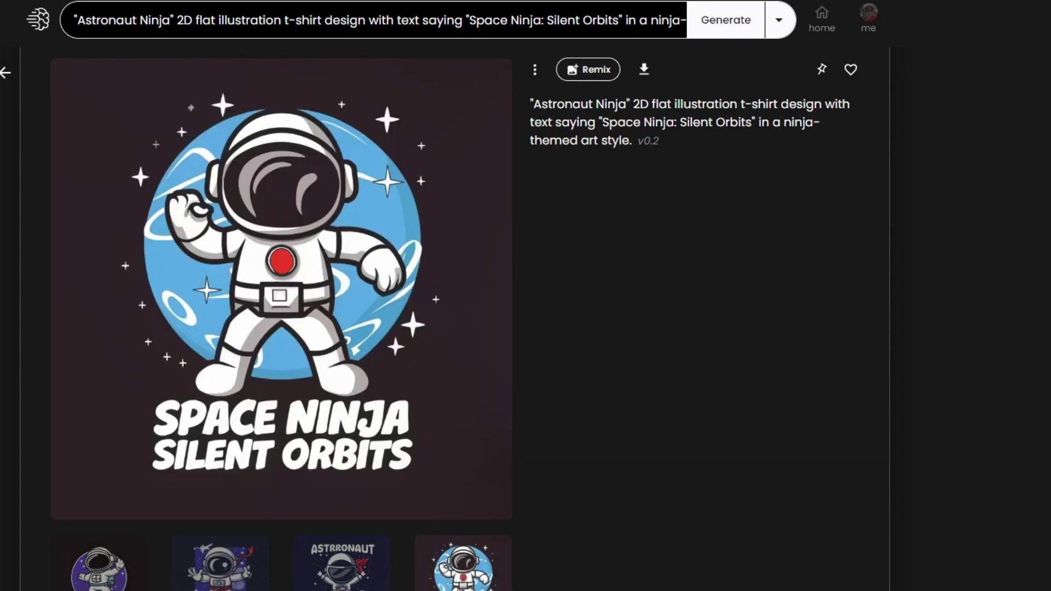
pyautogui.click(472, 582)
pyautogui.click(344, 586)
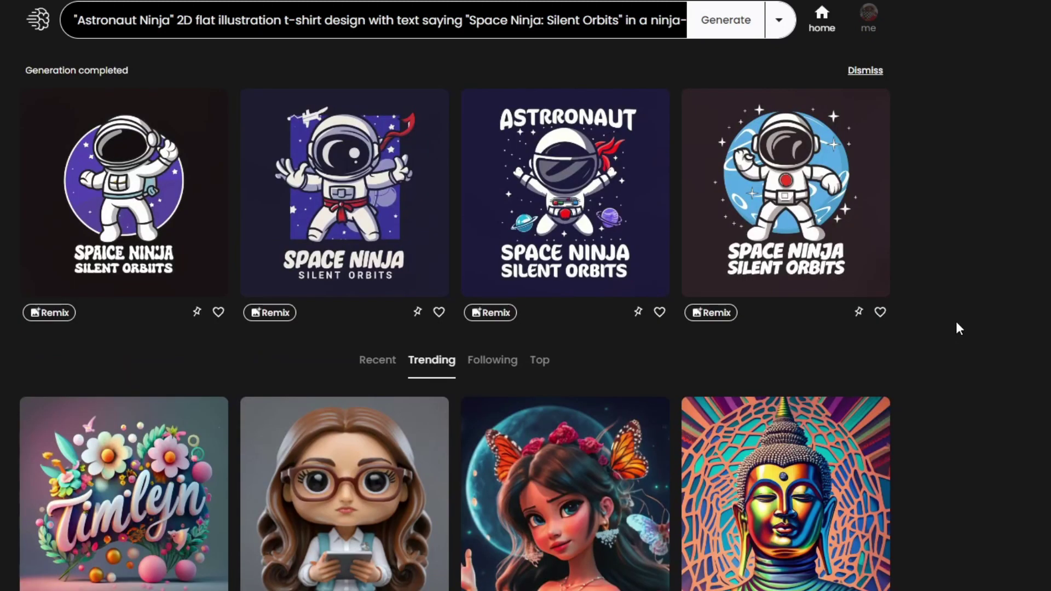
pyautogui.middleClick(956, 322)
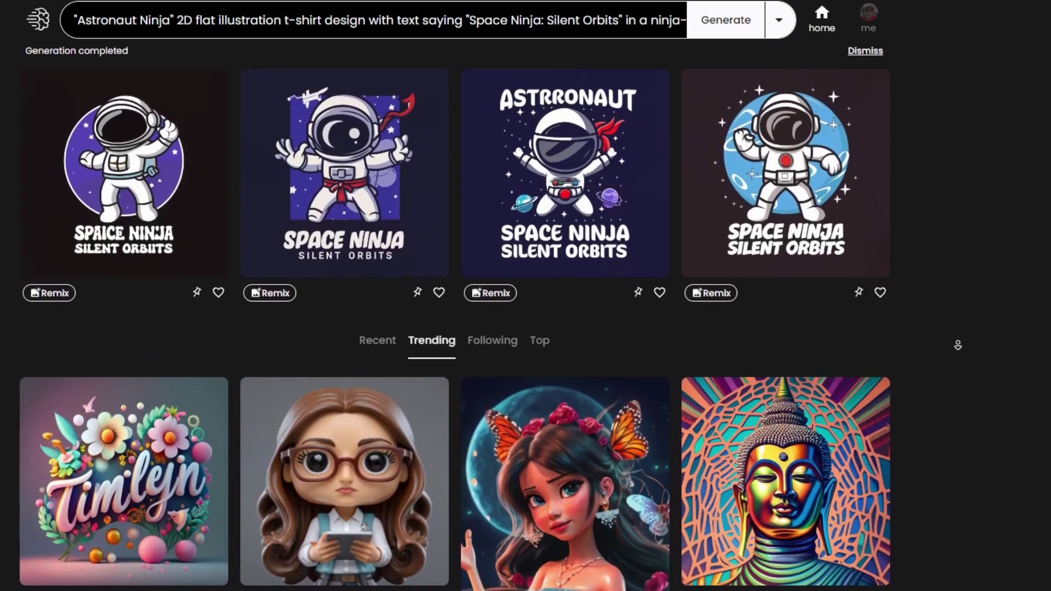